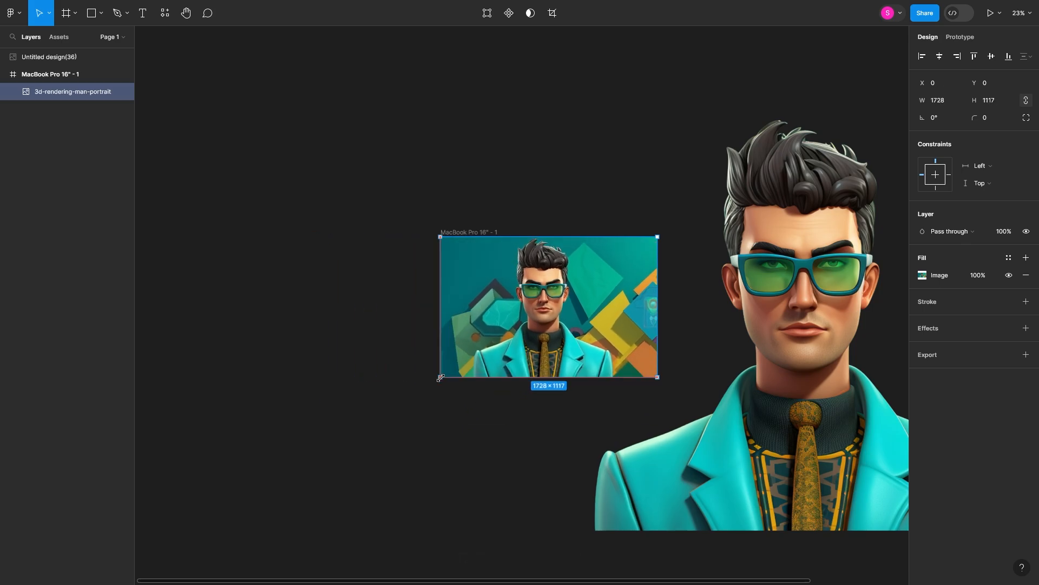
# Place the cut-out man image over the matching portrait in the frame, scaled down to about 1117 × 1117
pyautogui.moveTo(796, 331); pyautogui.dragTo(545, 181)
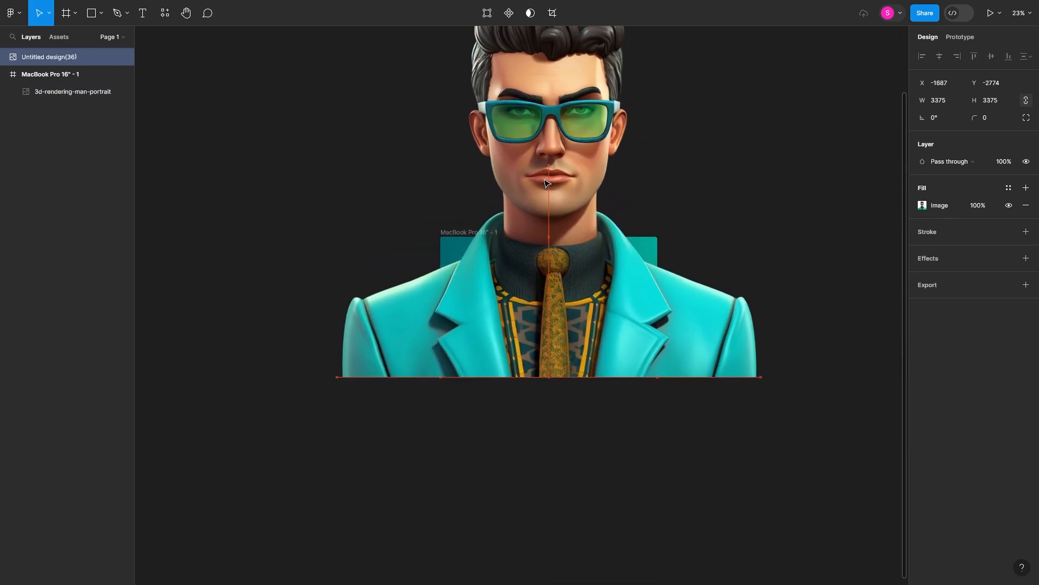
pyautogui.scroll(5, 586, 244)
pyautogui.hotkey('ctrl', 'z')
pyautogui.scroll(3, 553, 520)
pyautogui.moveTo(558, 503); pyautogui.dragTo(556, 507)
pyautogui.scroll(5, 555, 506)
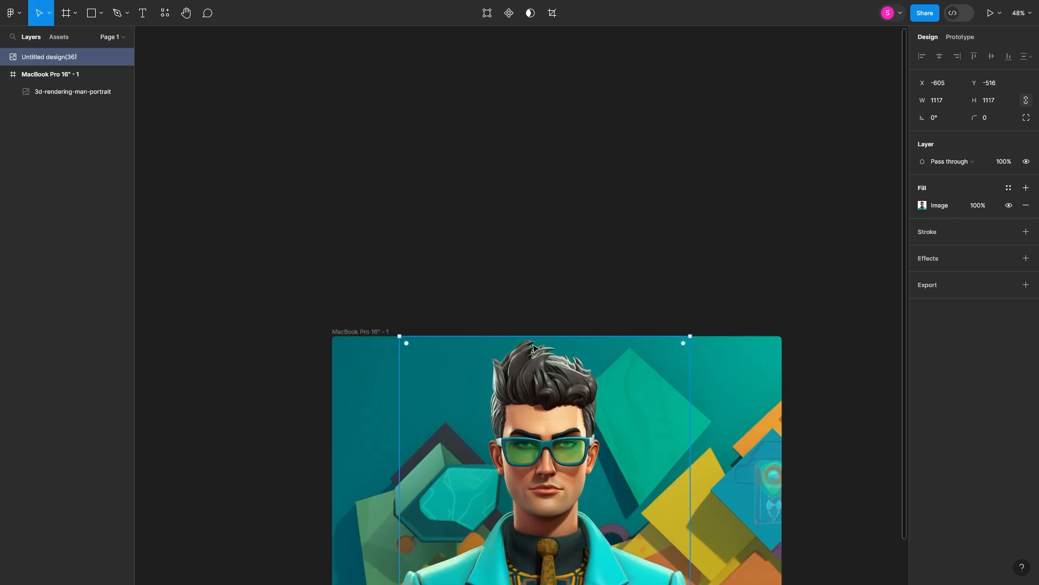
# Enlarge the cut-out man to about 1139 × 1138 and lock it inside the MacBook Pro frame above the background image
pyautogui.scroll(-3, 575, 347)
pyautogui.moveTo(558, 135); pyautogui.dragTo(557, 127)
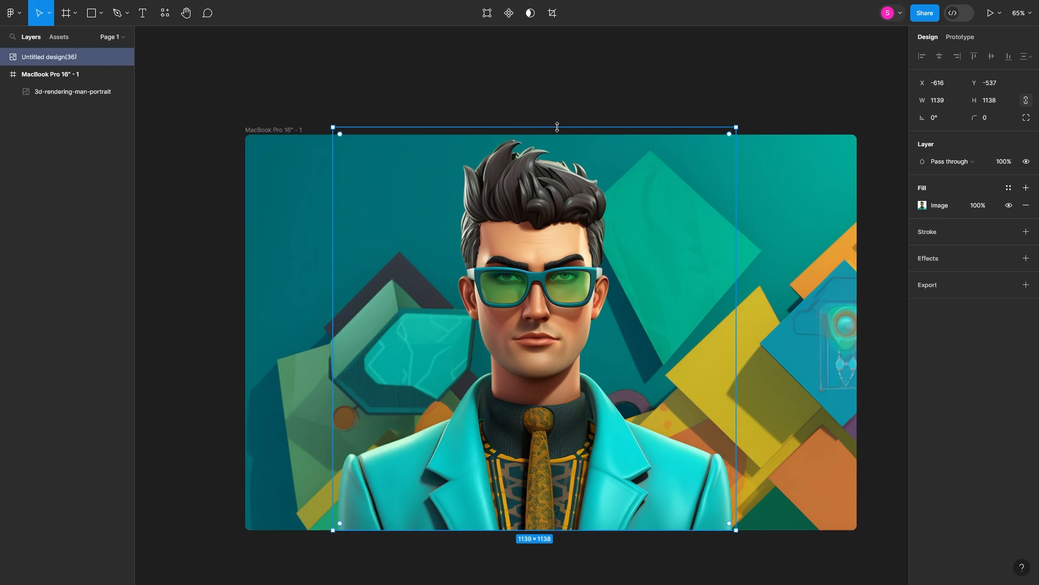
pyautogui.moveTo(72, 77); pyautogui.dragTo(65, 76)
# Add a "Home" text label on the frame in the Alatsi font at size 22
pyautogui.press('t')
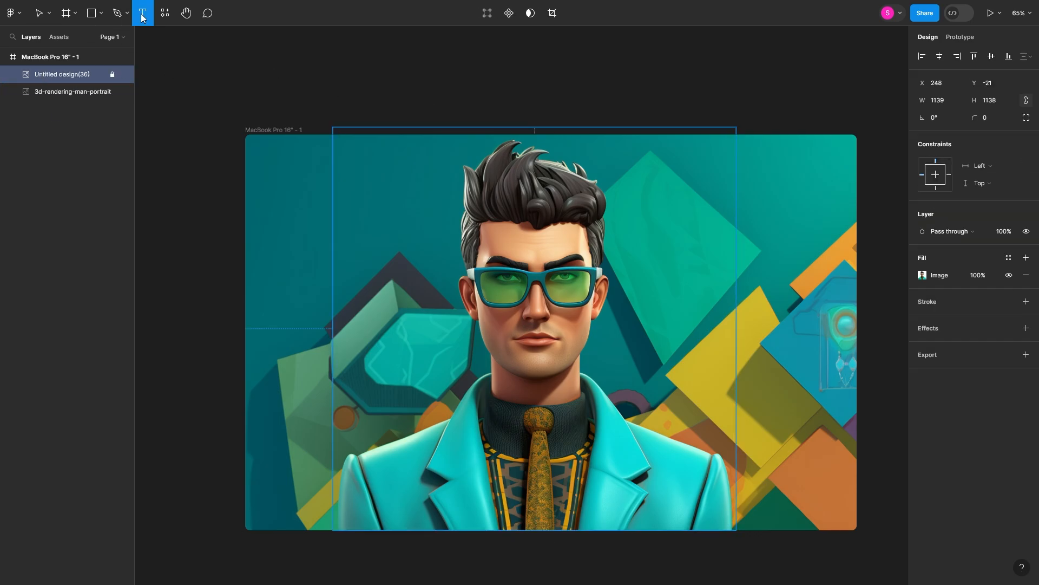
pyautogui.click(682, 305)
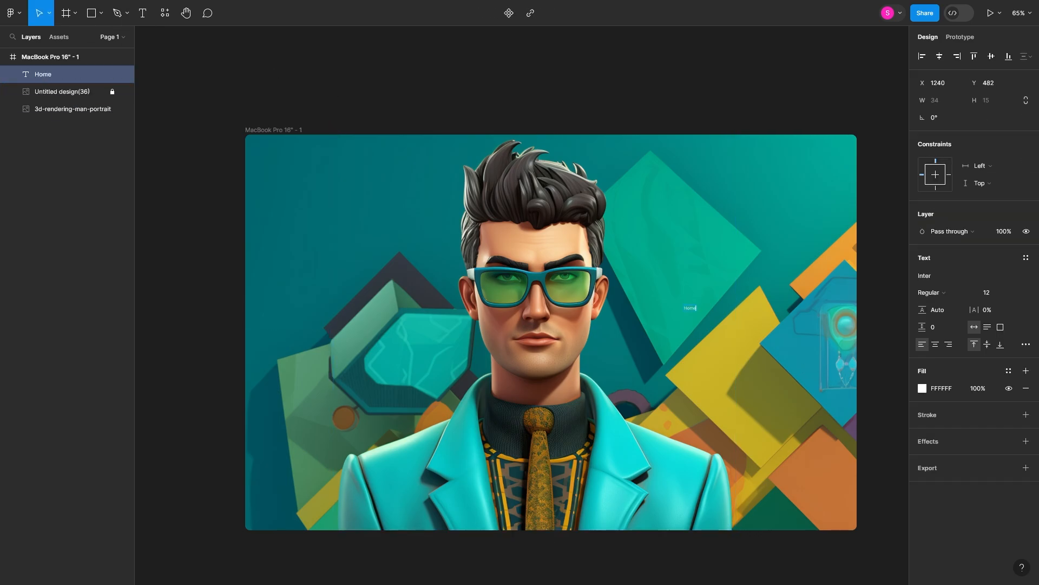
pyautogui.click(929, 276)
pyautogui.scroll(-3, 845, 433)
pyautogui.write('A')
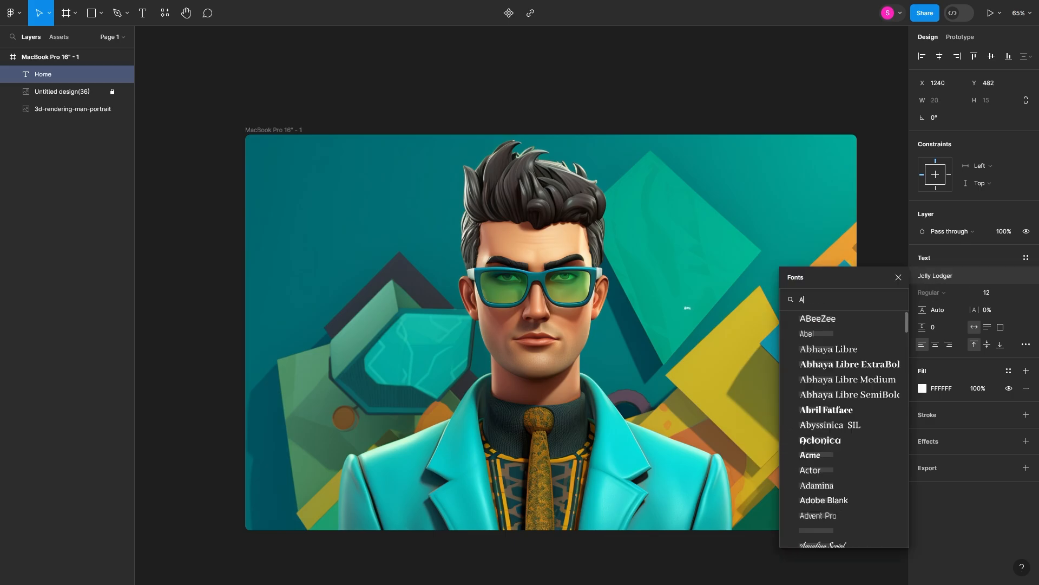
pyautogui.scroll(-5, 824, 509)
pyautogui.click(824, 509)
pyautogui.click(988, 293)
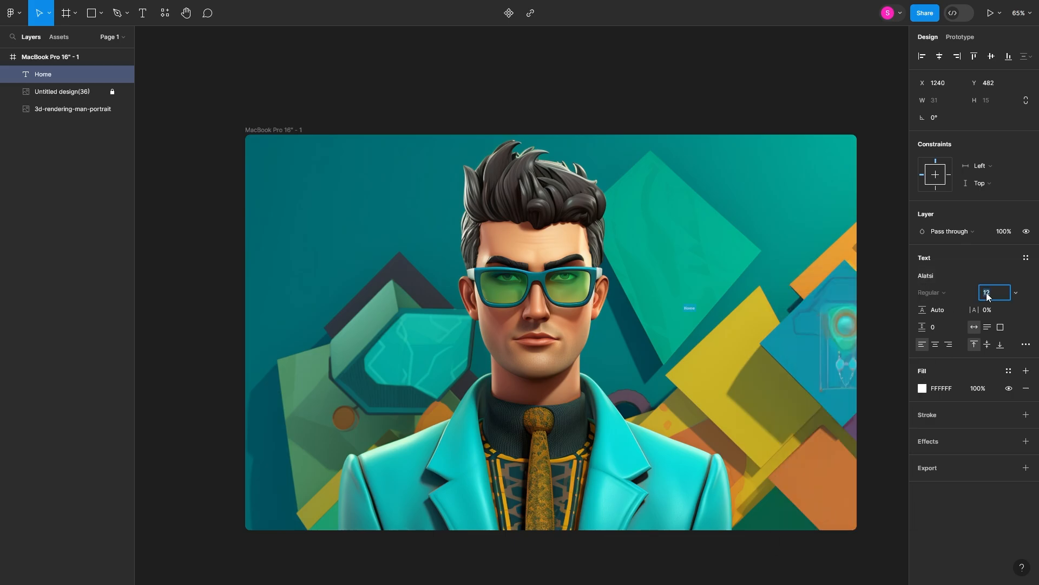
# Move the Home label beside the man's hair near the frame's top edge and duplicate it into "Ui Design's", "About" and "Contact" links
pyautogui.moveTo(692, 315); pyautogui.dragTo(645, 165)
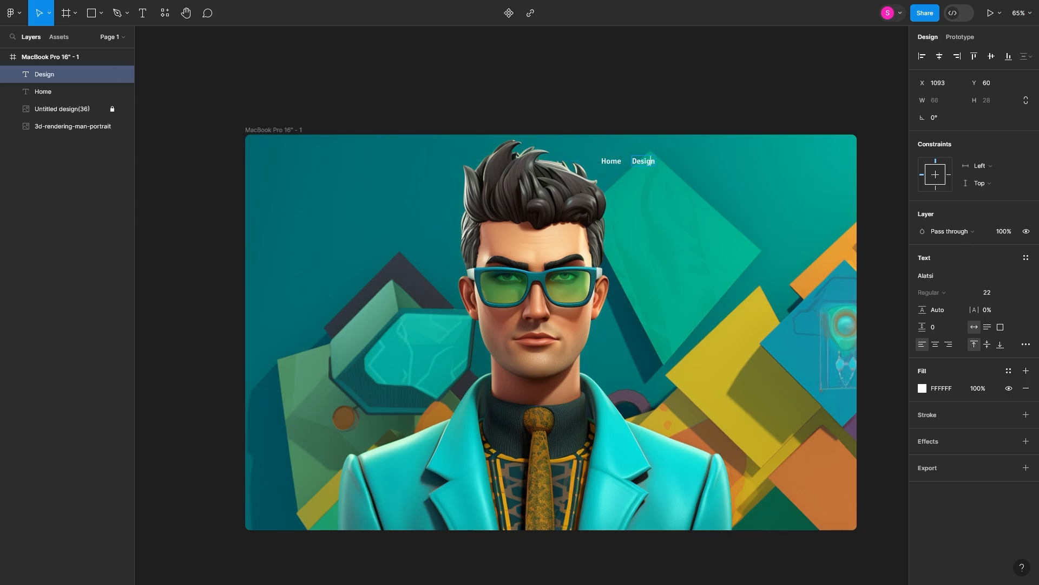
pyautogui.keyDown('alt'); pyautogui.moveTo(649, 161); pyautogui.dragTo(722, 164); pyautogui.keyUp('alt')
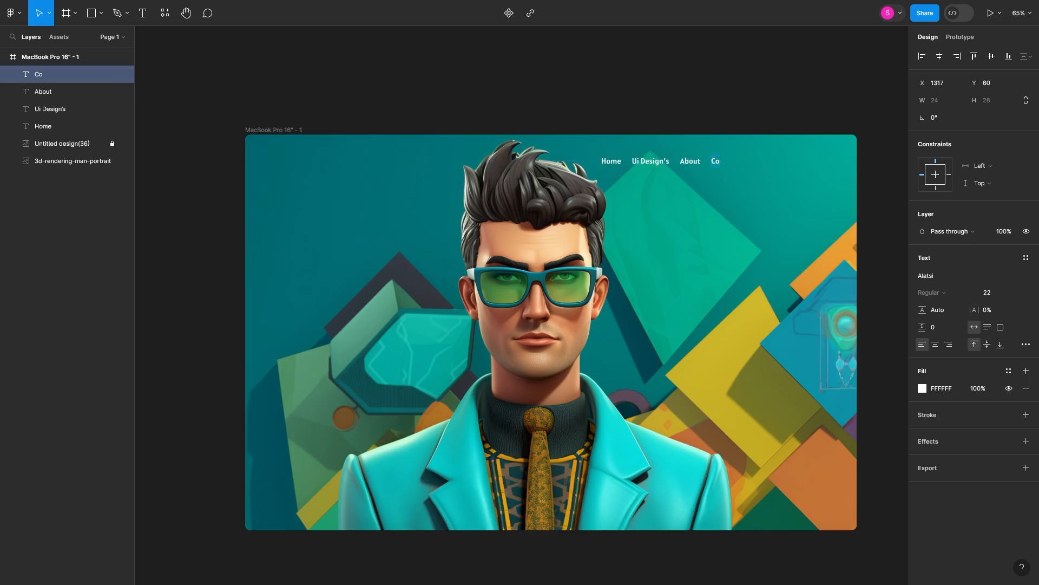
# Draw a horizontal line about 43 wide below the navigation links and duplicate it twice into an evenly stacked three-line icon
pyautogui.click(101, 13)
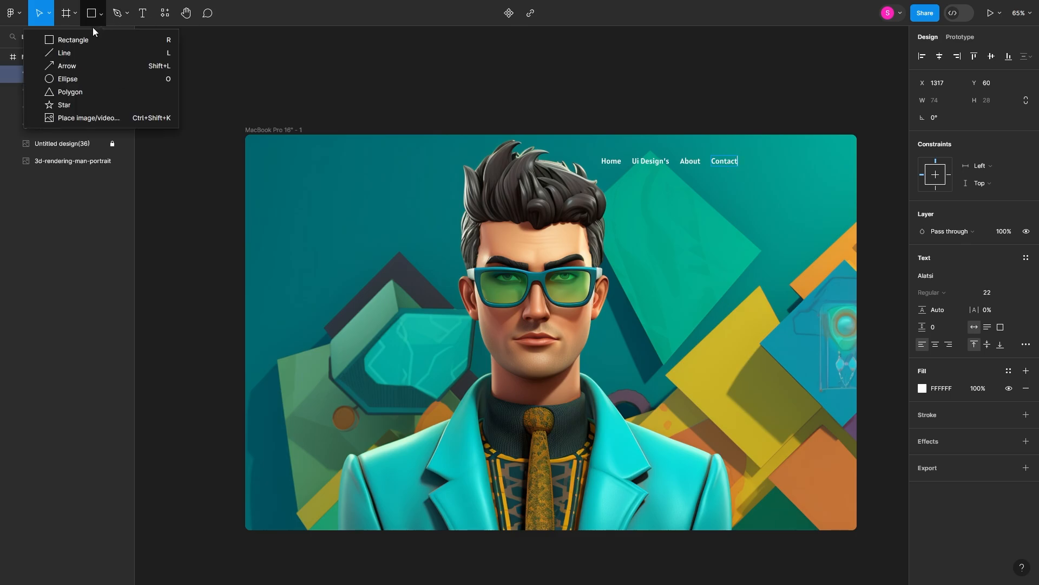
pyautogui.click(70, 52)
pyautogui.scroll(4, 675, 213)
pyautogui.moveTo(661, 213)
pyautogui.mouseDown()
pyautogui.moveTo(676, 212)
pyautogui.moveTo(671, 221)
pyautogui.mouseUp()
pyautogui.keyDown('alt'); pyautogui.moveTo(670, 221); pyautogui.dragTo(668, 232); pyautogui.keyUp('alt')
pyautogui.keyDown('shift'); pyautogui.click(667, 222); pyautogui.keyUp('shift')
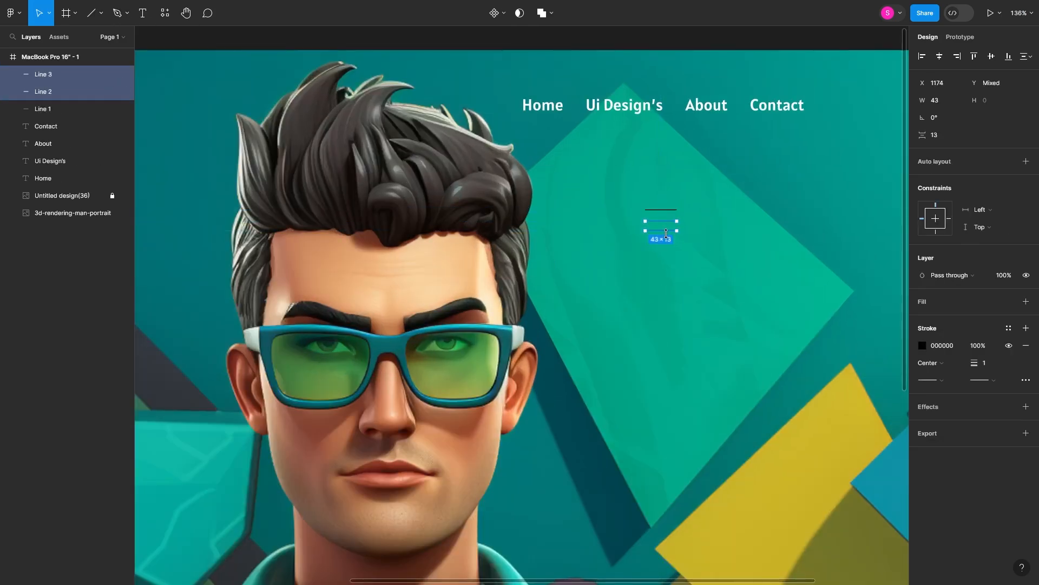
pyautogui.click(665, 239)
pyautogui.scroll(1, 665, 240)
pyautogui.doubleClick(665, 240)
pyautogui.press('Escape')
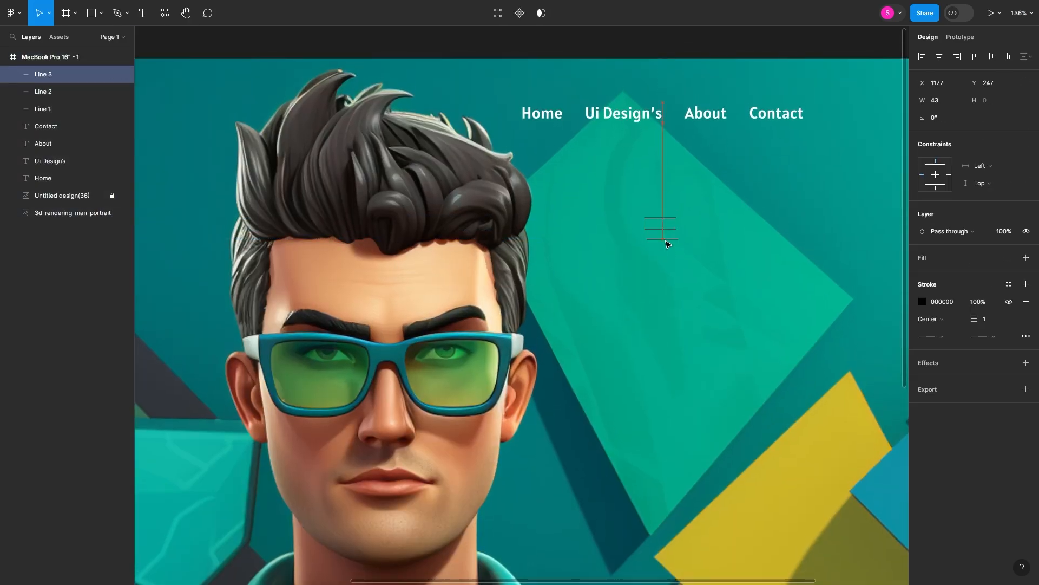
# Set the stroke weight of all three menu lines to 2 and give them rounded ends
pyautogui.keyDown('shift'); pyautogui.click(666, 229); pyautogui.keyUp('shift')
pyautogui.keyDown('shift'); pyautogui.click(665, 218); pyautogui.keyUp('shift')
pyautogui.click(984, 363)
pyautogui.write('2')
pyautogui.click(929, 380)
pyautogui.click(931, 467)
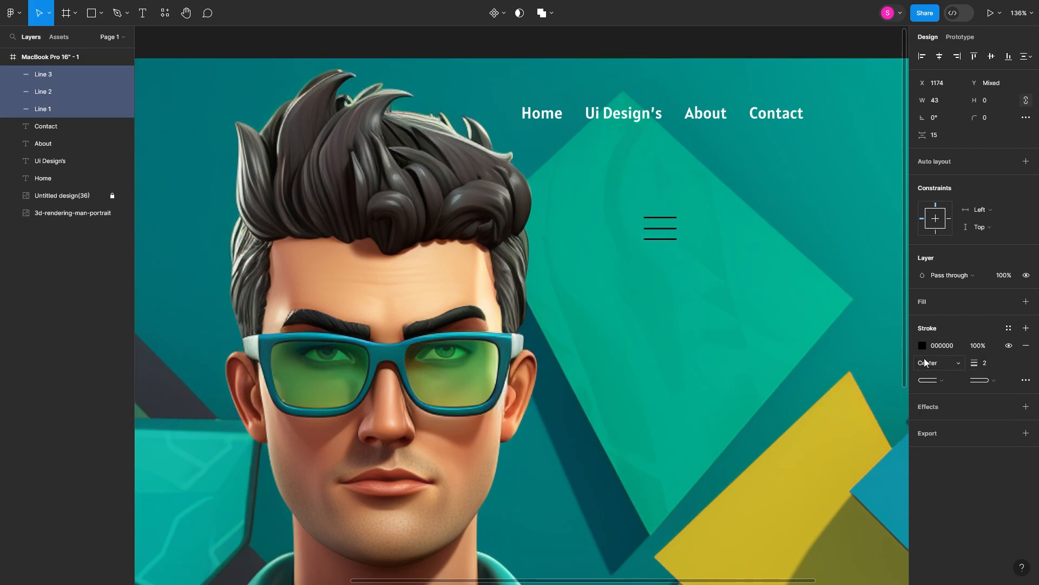
# Colour the three menu lines white (FFFFFF) and set their stroke weight to 5
pyautogui.click(923, 345)
pyautogui.click(785, 297)
pyautogui.click(985, 362)
pyautogui.write('5')
# Shorten the outer lines into a staggered menu icon about 37 × 26 and place it near the frame's top-right corner
pyautogui.scroll(5, 716, 252)
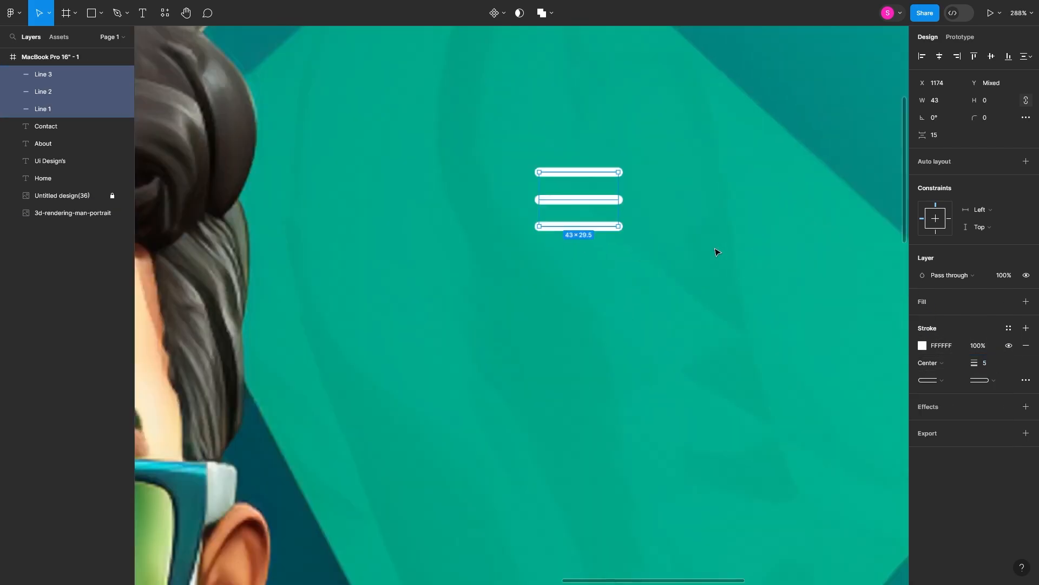
pyautogui.click(596, 226)
pyautogui.moveTo(540, 226); pyautogui.dragTo(765, 155)
pyautogui.click(595, 172)
pyautogui.keyDown('shift'); pyautogui.click(574, 200); pyautogui.keyUp('shift')
pyautogui.keyDown('shift'); pyautogui.click(563, 226); pyautogui.keyUp('shift')
pyautogui.scroll(-8, 563, 225)
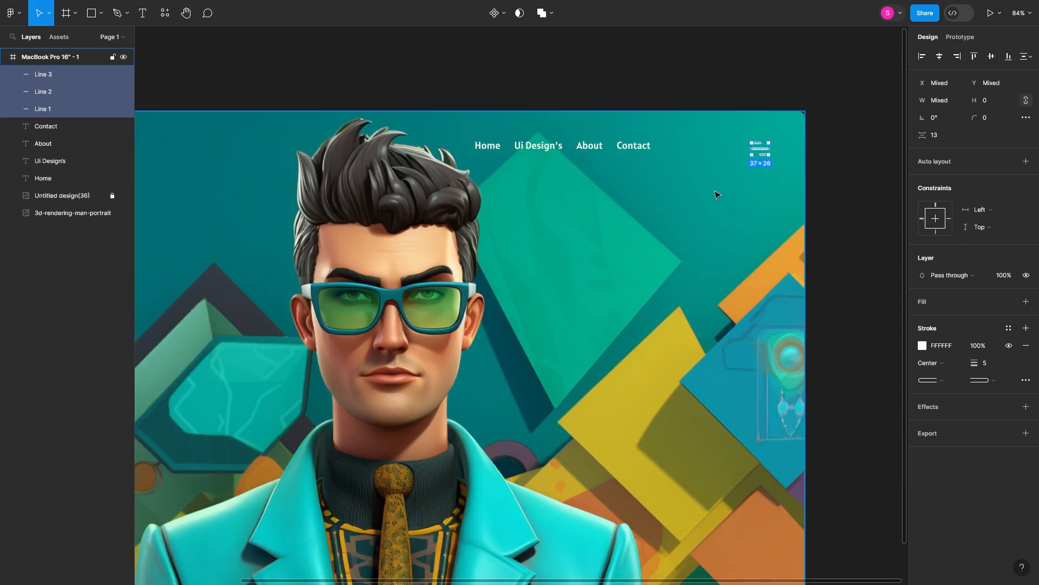
pyautogui.press('Escape')
# Add a layout grid with 18 columns to the MacBook Pro frame
pyautogui.scroll(-5, 472, 192)
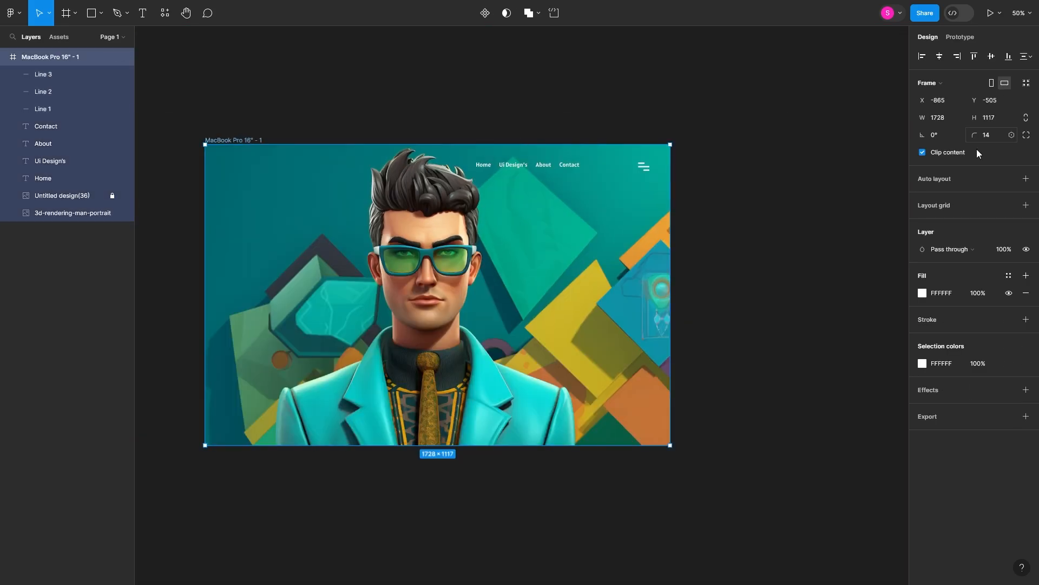
pyautogui.click(1026, 205)
pyautogui.click(923, 222)
pyautogui.click(803, 224)
pyautogui.click(805, 234)
pyautogui.click(800, 266)
pyautogui.write('18')
pyautogui.press('Return')
pyautogui.click(836, 266)
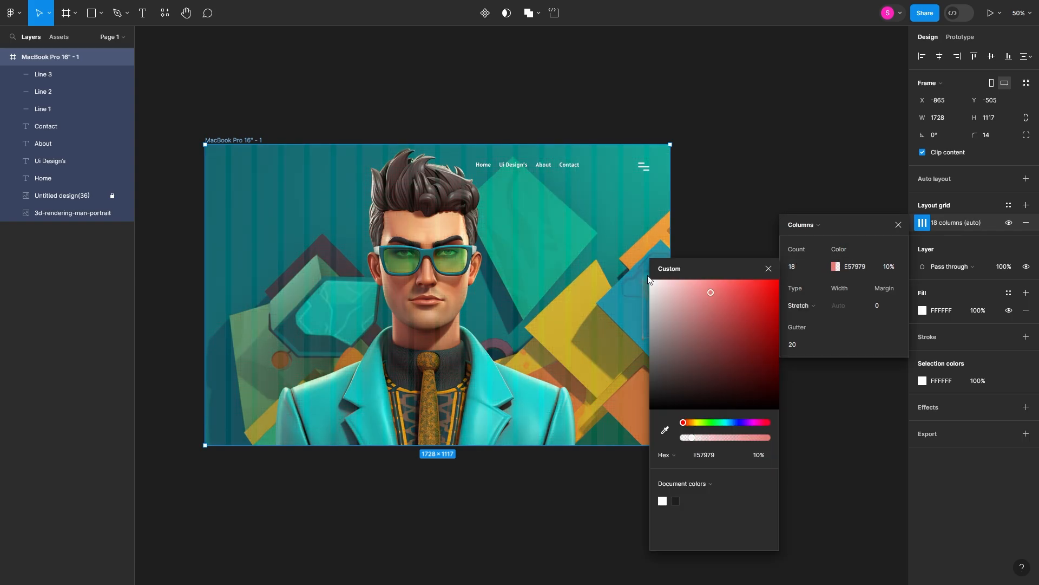
pyautogui.press('Escape')
# Adjust the three menu lines to the last grid column's edge, about 35 × 26 overall, and group them
pyautogui.scroll(10, 645, 173)
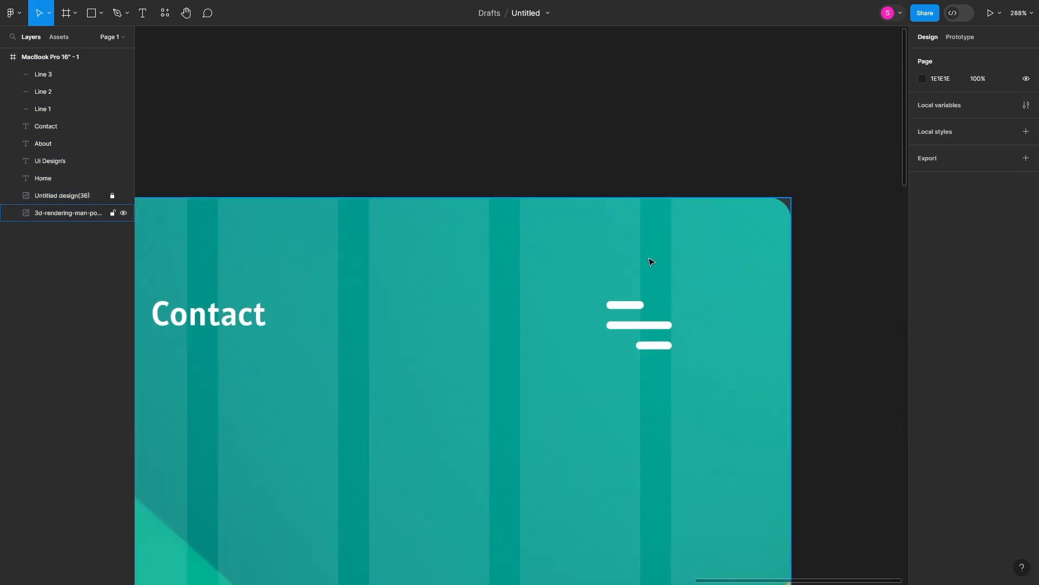
pyautogui.click(604, 350)
pyautogui.moveTo(630, 320); pyautogui.dragTo(637, 320)
pyautogui.click(648, 380)
pyautogui.moveTo(637, 378); pyautogui.dragTo(640, 378)
pyautogui.keyDown('shift'); pyautogui.click(644, 350); pyautogui.keyUp('shift')
pyautogui.keyDown('shift'); pyautogui.click(631, 320); pyautogui.keyUp('shift')
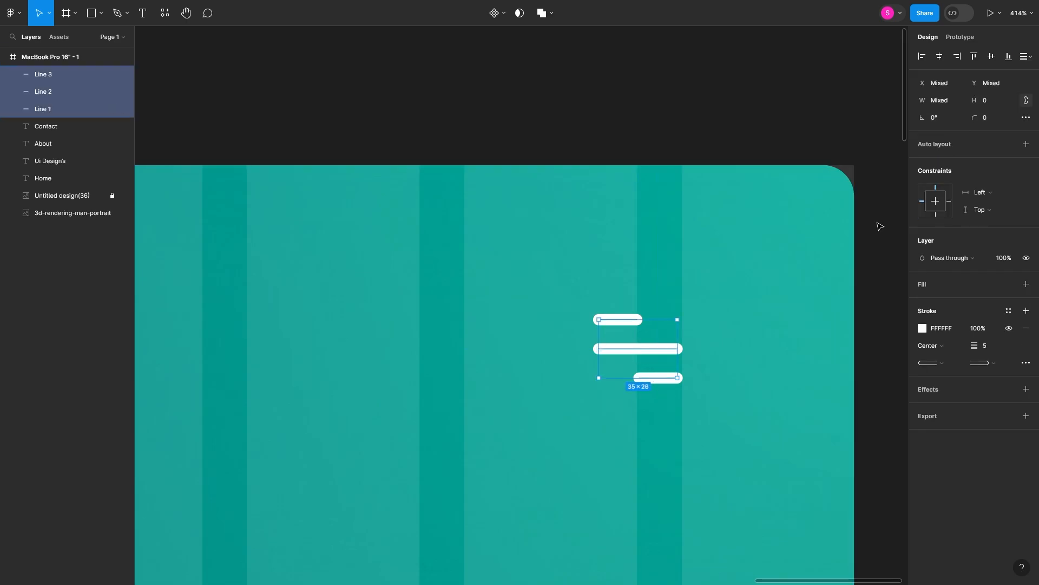
pyautogui.rightClick(651, 348)
pyautogui.click(698, 386)
# Distribute the Home, Ui Design's, About and Contact links with equal horizontal spacing
pyautogui.scroll(-7, 671, 368)
pyautogui.click(542, 361)
pyautogui.keyDown('shift'); pyautogui.click(486, 361); pyautogui.keyUp('shift')
pyautogui.keyDown('shift'); pyautogui.click(434, 361); pyautogui.keyUp('shift')
pyautogui.keyDown('shift'); pyautogui.click(383, 360); pyautogui.keyUp('shift')
pyautogui.click(1026, 57)
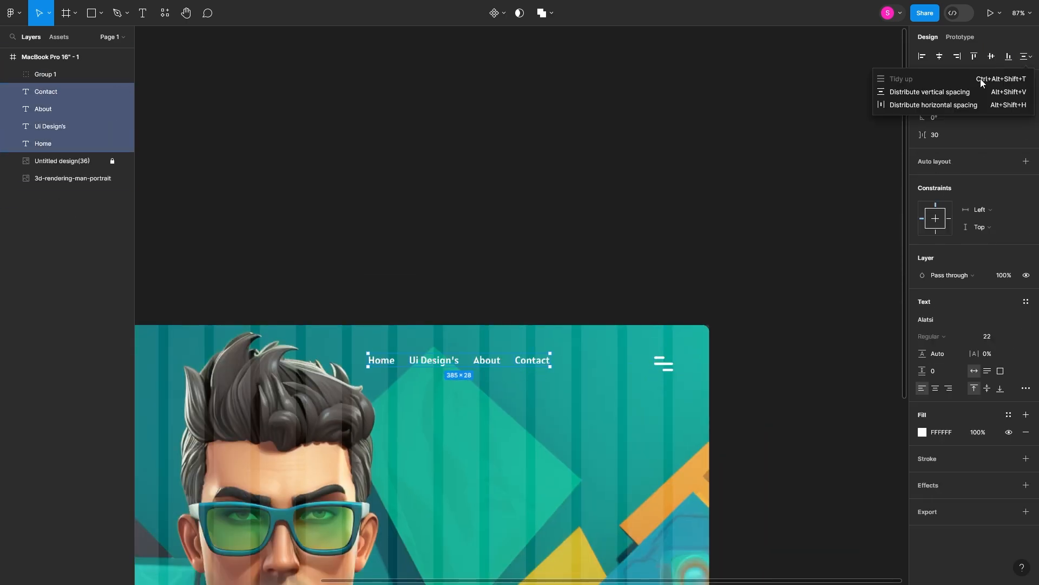
pyautogui.click(965, 105)
# Paste the white search icon into the frame and scale it down to text height beside the Contact link
pyautogui.press('alt')
pyautogui.hotkey('ctrl', 'v')
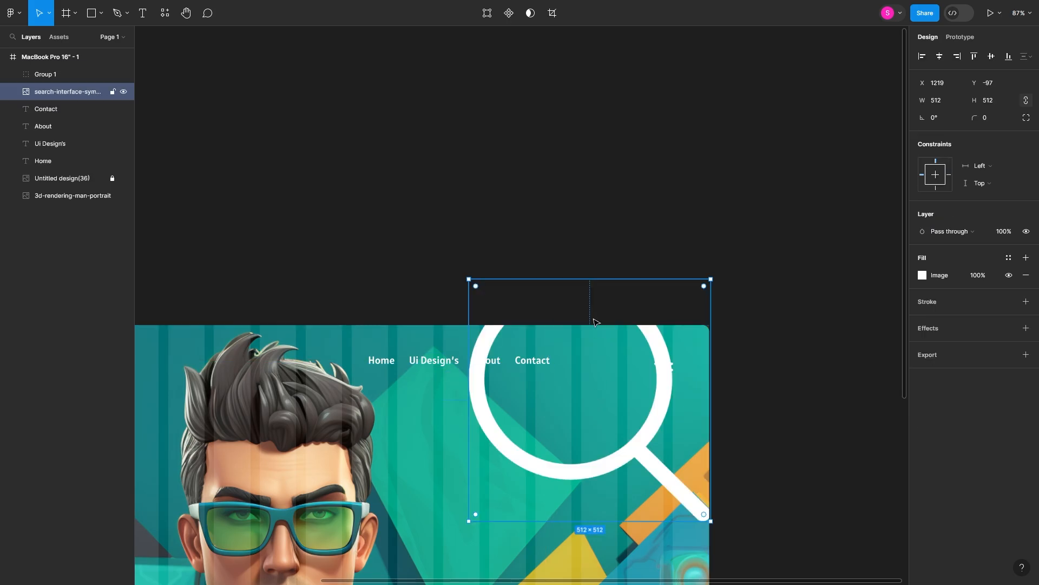
pyautogui.moveTo(711, 522); pyautogui.dragTo(594, 404)
pyautogui.moveTo(590, 401); pyautogui.dragTo(559, 373)
pyautogui.scroll(5, 566, 355)
pyautogui.scroll(-3, 523, 378)
pyautogui.click(538, 378)
pyautogui.click(536, 368)
# Fine-tune the search icon to 21 × 21 and line it up with the navigation links
pyautogui.moveTo(575, 304); pyautogui.dragTo(206, 379)
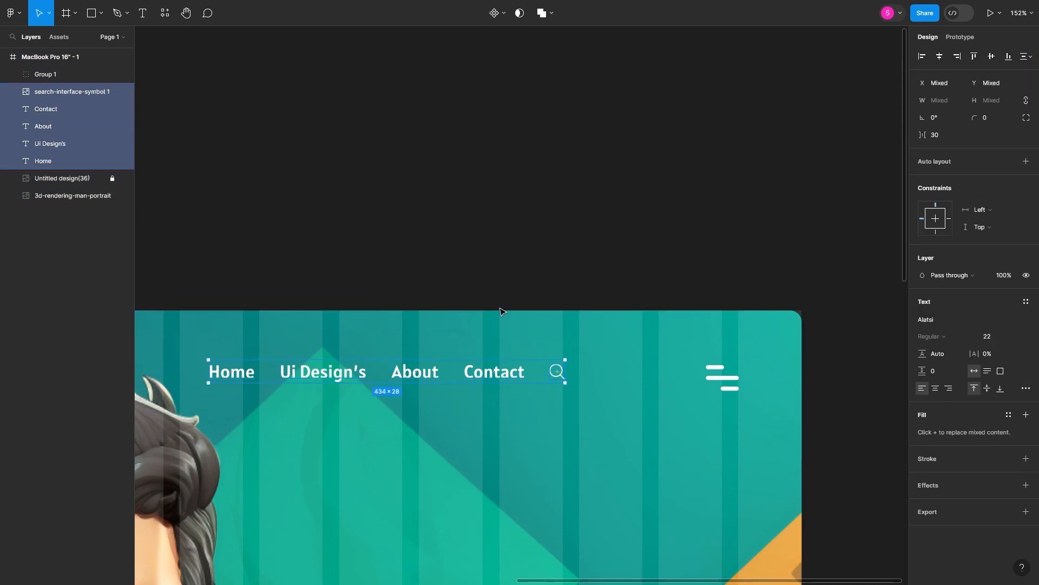
pyautogui.rightClick(501, 310)
pyautogui.scroll(5, 564, 378)
pyautogui.click(576, 385)
pyautogui.click(564, 372)
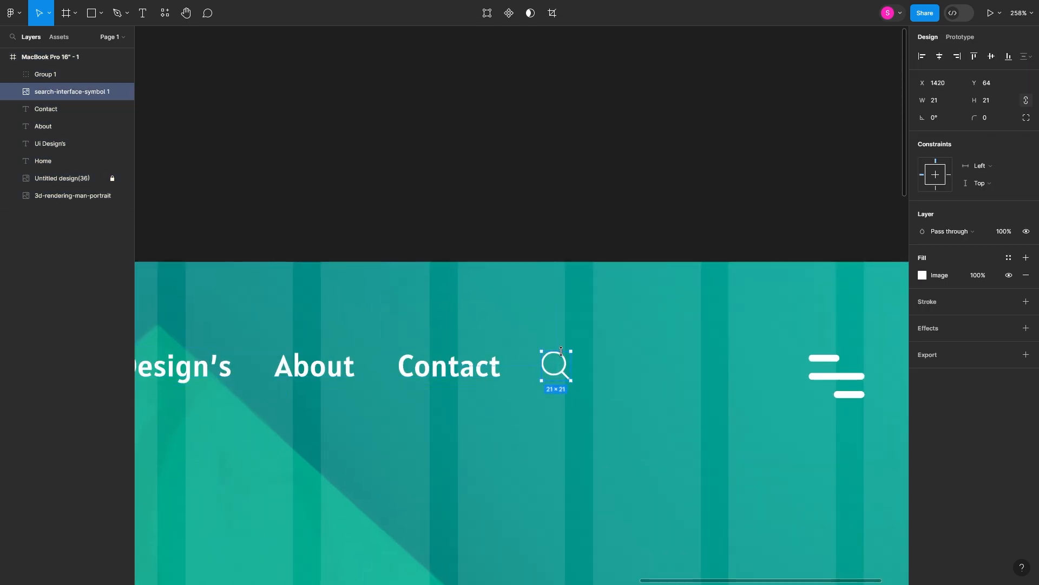
pyautogui.moveTo(563, 372); pyautogui.dragTo(564, 367)
pyautogui.scroll(-3, 513, 404)
# Group the four navigation links together with the search icon
pyautogui.click(700, 376)
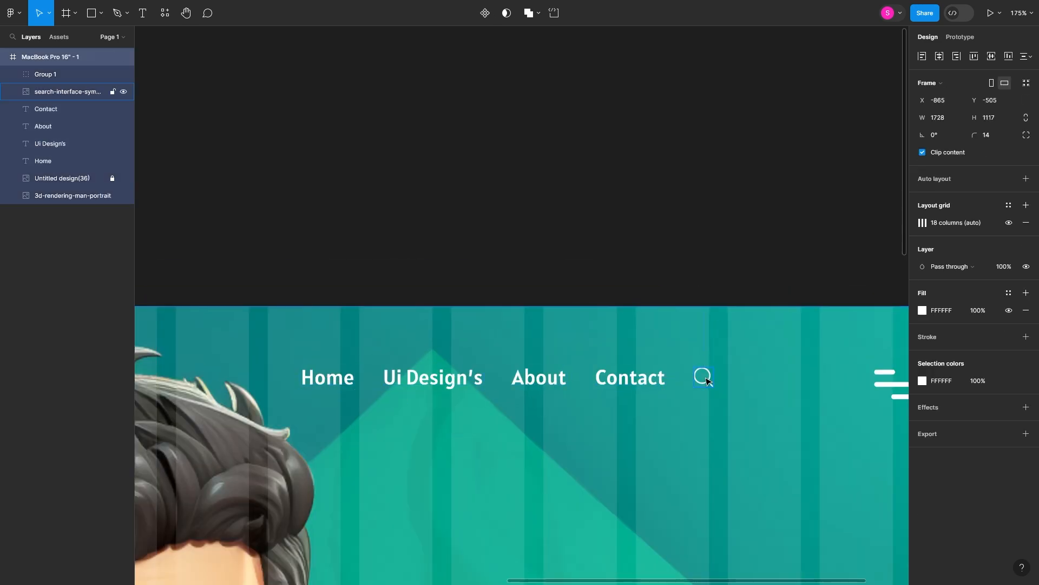
pyautogui.moveTo(700, 376); pyautogui.dragTo(334, 377)
pyautogui.keyDown('shift'); pyautogui.click(335, 378); pyautogui.keyUp('shift')
pyautogui.rightClick(419, 380)
pyautogui.click(474, 389)
# Draw a small square near the frame's top-left corner and rotate it into a diamond for the logo
pyautogui.scroll(-2, 460, 395)
pyautogui.doubleClick(765, 391)
pyautogui.hscroll(-10, 546, 397)
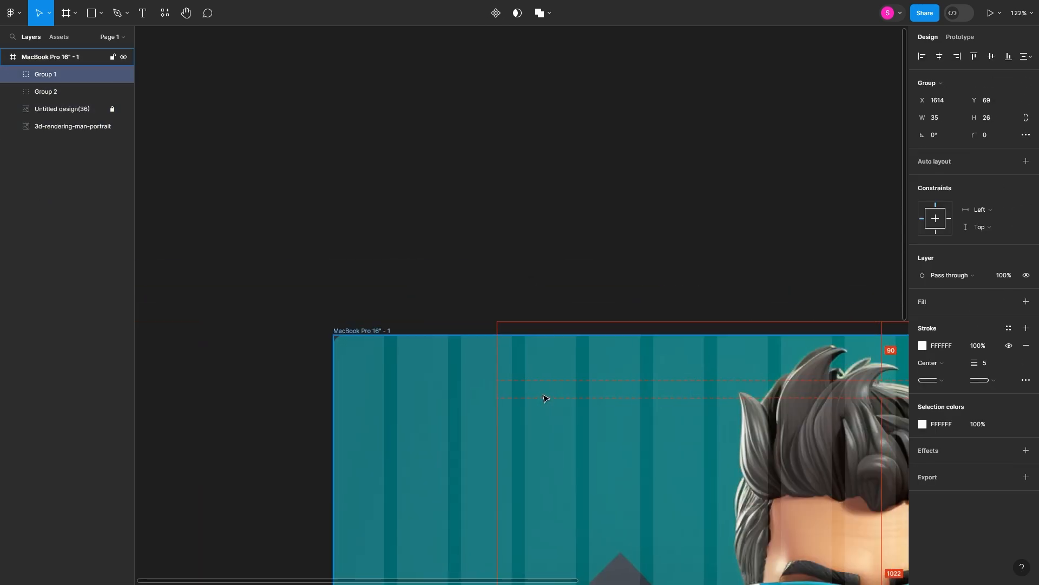
pyautogui.scroll(-4, 545, 397)
pyautogui.press('r')
pyautogui.moveTo(386, 175); pyautogui.dragTo(422, 211)
pyautogui.moveTo(426, 172); pyautogui.dragTo(441, 195)
# Round the diamond's corners with a radius of 7 and fill it white
pyautogui.moveTo(975, 119); pyautogui.dragTo(1038, 122)
pyautogui.click(923, 275)
pyautogui.moveTo(785, 322); pyautogui.dragTo(774, 302)
# Add a white letter "M" beside the diamond and set its size to 62
pyautogui.press('t')
pyautogui.click(431, 283)
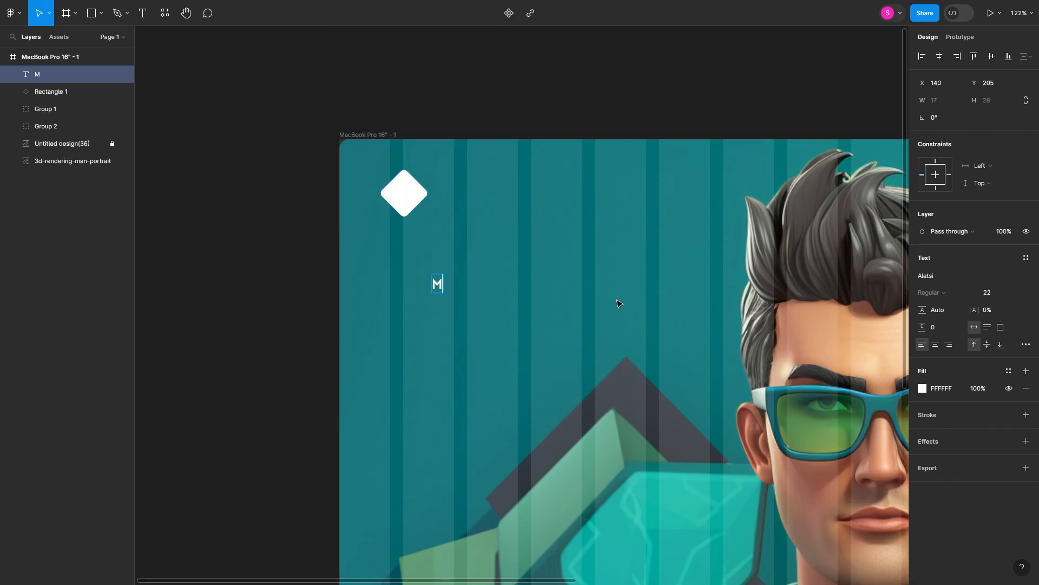
pyautogui.click(992, 293)
pyautogui.write('32')
pyautogui.press('Return')
pyautogui.moveTo(443, 300); pyautogui.dragTo(440, 200)
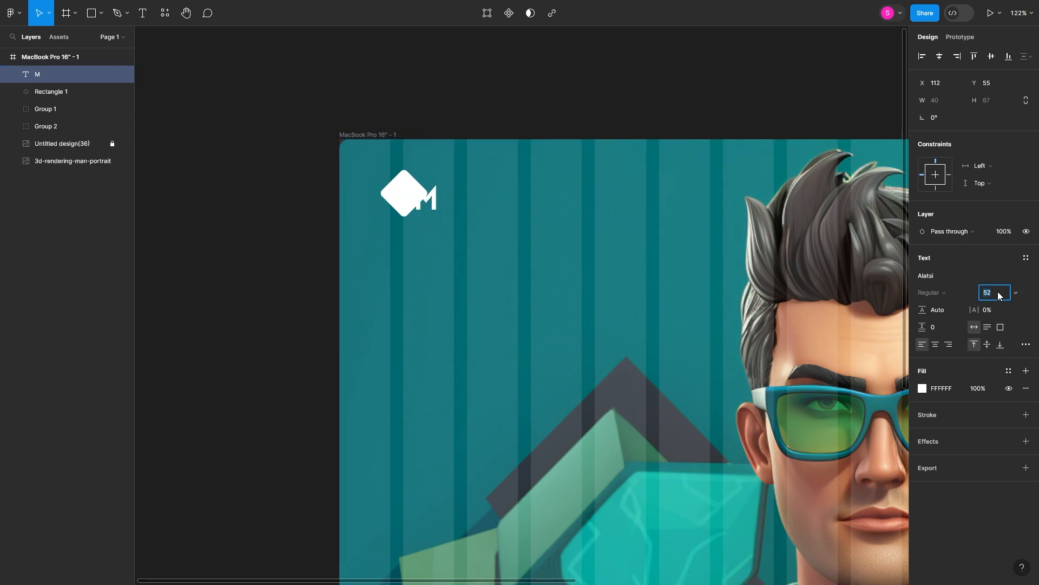
pyautogui.hotkey('shift', 'Up')
# Overlap the M with the diamond's right half and combine the two shapes into a logo with Exclude
pyautogui.moveTo(435, 214); pyautogui.dragTo(428, 202)
pyautogui.keyDown('shift'); pyautogui.click(395, 194); pyautogui.keyUp('shift')
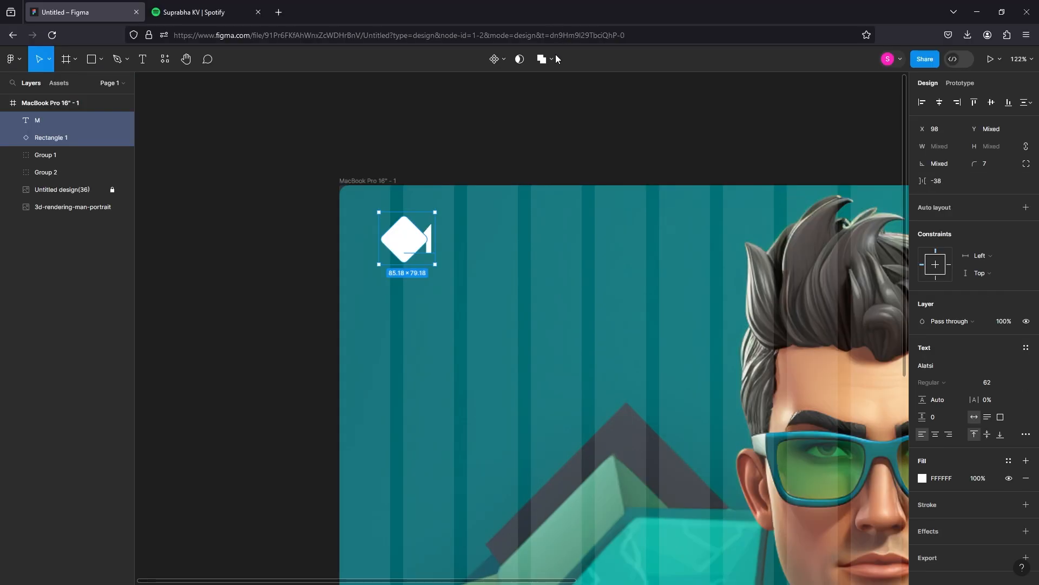
pyautogui.click(556, 59)
pyautogui.click(543, 76)
pyautogui.moveTo(404, 201); pyautogui.dragTo(413, 198)
# Align the logo, the navigation links and the menu icon on one horizontal line
pyautogui.scroll(-5, 415, 190)
pyautogui.keyDown('shift'); pyautogui.click(739, 192); pyautogui.keyUp('shift')
pyautogui.click(838, 190)
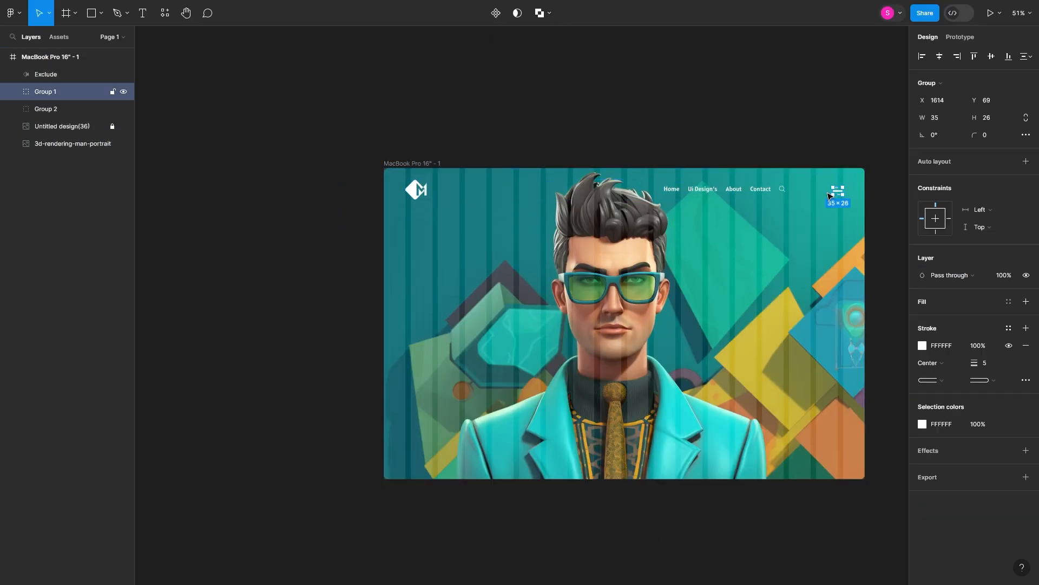
pyautogui.keyDown('shift'); pyautogui.click(748, 190); pyautogui.keyUp('shift')
pyautogui.keyDown('shift'); pyautogui.click(416, 189); pyautogui.keyUp('shift')
pyautogui.click(281, 233)
# Scale the excluded diamond-and-M logo down to about 67 × 57
pyautogui.scroll(5, 379, 214)
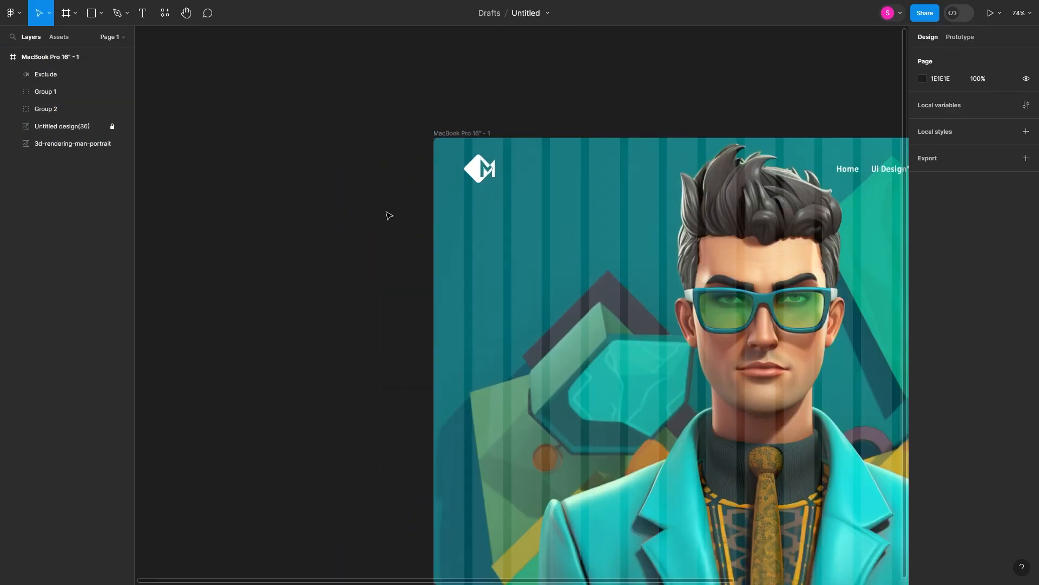
pyautogui.moveTo(467, 151); pyautogui.dragTo(475, 144)
pyautogui.doubleClick(470, 155)
pyautogui.hotkey('ctrl', 'z')
pyautogui.hotkey('ctrl', 'z')
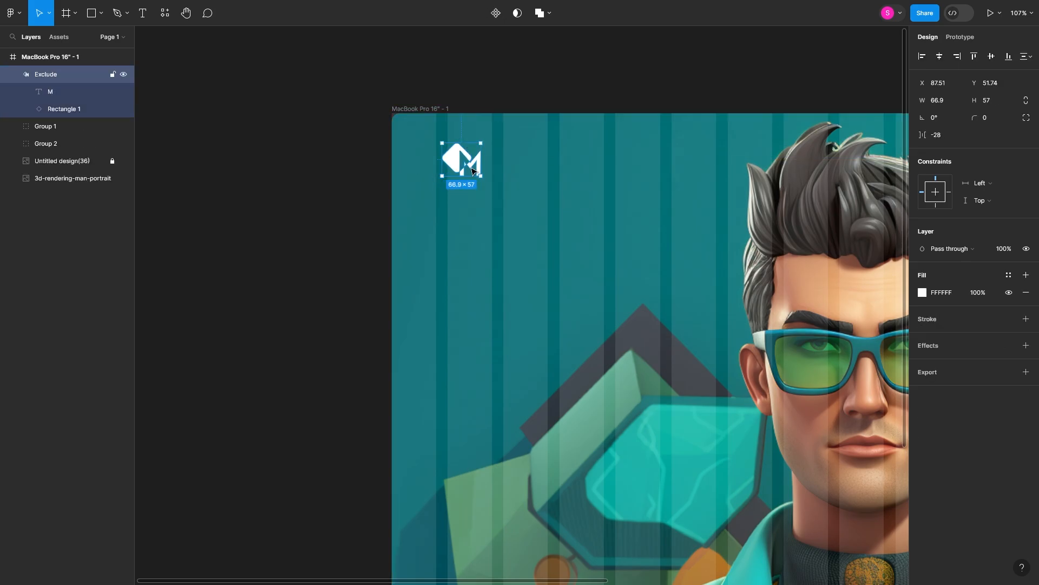
# Set the font size of the M inside the logo to 42
pyautogui.doubleClick(480, 162)
pyautogui.click(486, 165)
pyautogui.scroll(3, 485, 164)
pyautogui.click(477, 172)
pyautogui.doubleClick(477, 172)
pyautogui.click(992, 297)
pyautogui.write('42')
pyautogui.press('Return')
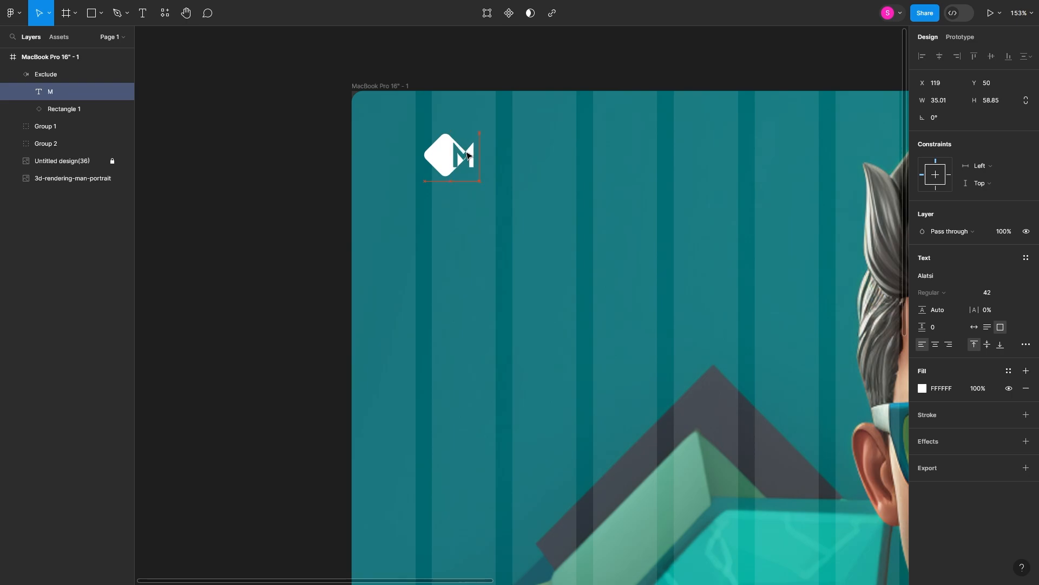
# Reposition the M against the diamond and move the logo closer to the frame's top-left corner
pyautogui.click(452, 216)
pyautogui.scroll(-3, 452, 217)
pyautogui.scroll(4, 447, 173)
pyautogui.click(453, 175)
pyautogui.moveTo(452, 175); pyautogui.dragTo(442, 165)
# Align the vertical centres of the repositioned logo, the links group and the menu icon
pyautogui.scroll(-8, 442, 166)
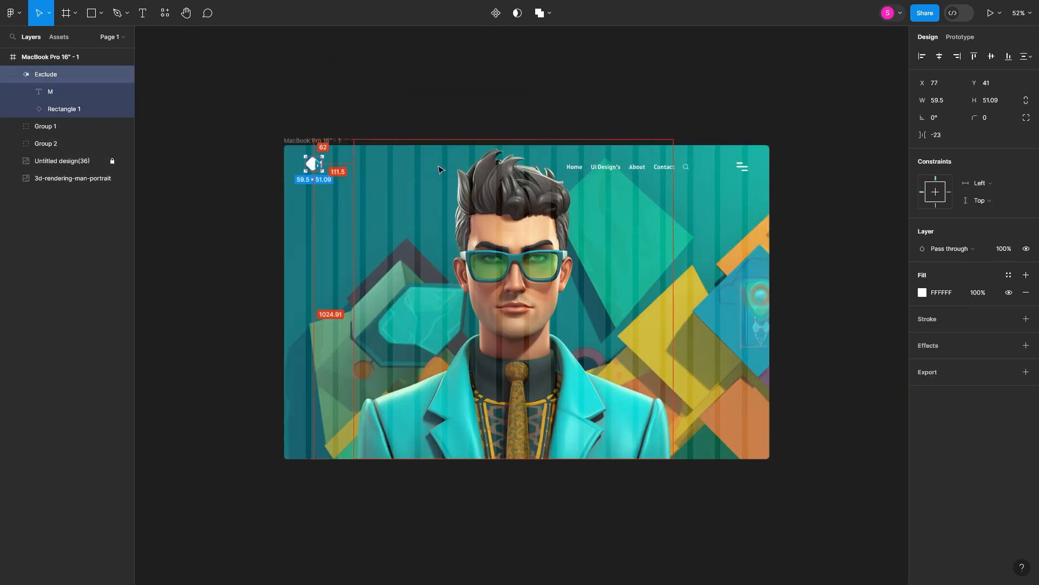
pyautogui.keyDown('shift'); pyautogui.click(646, 172); pyautogui.keyUp('shift')
pyautogui.keyDown('shift'); pyautogui.click(742, 167); pyautogui.keyUp('shift')
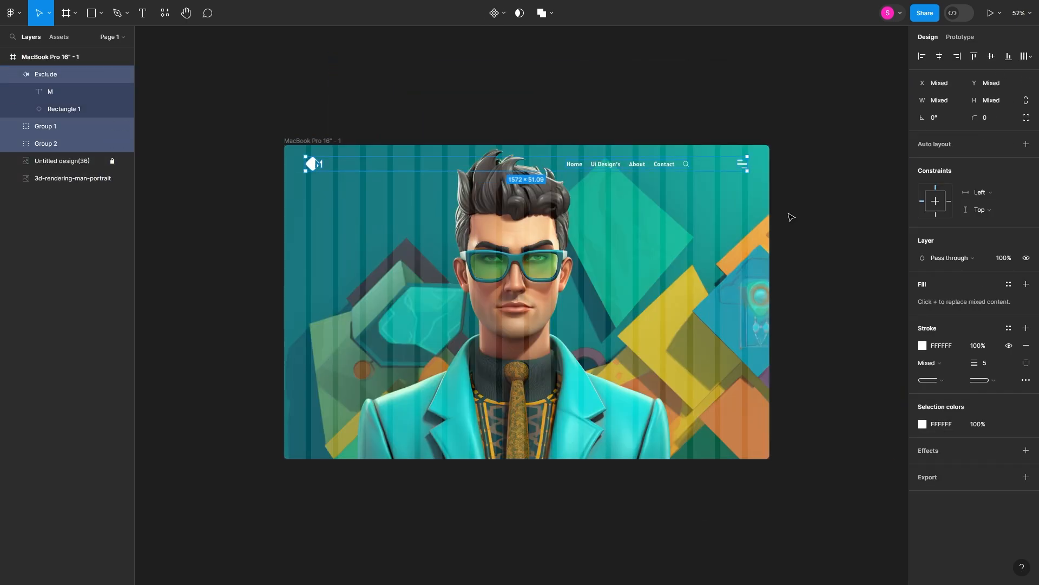
# Add the text MODERN over the design and enlarge its font size to 312
pyautogui.press('t')
pyautogui.click(369, 370)
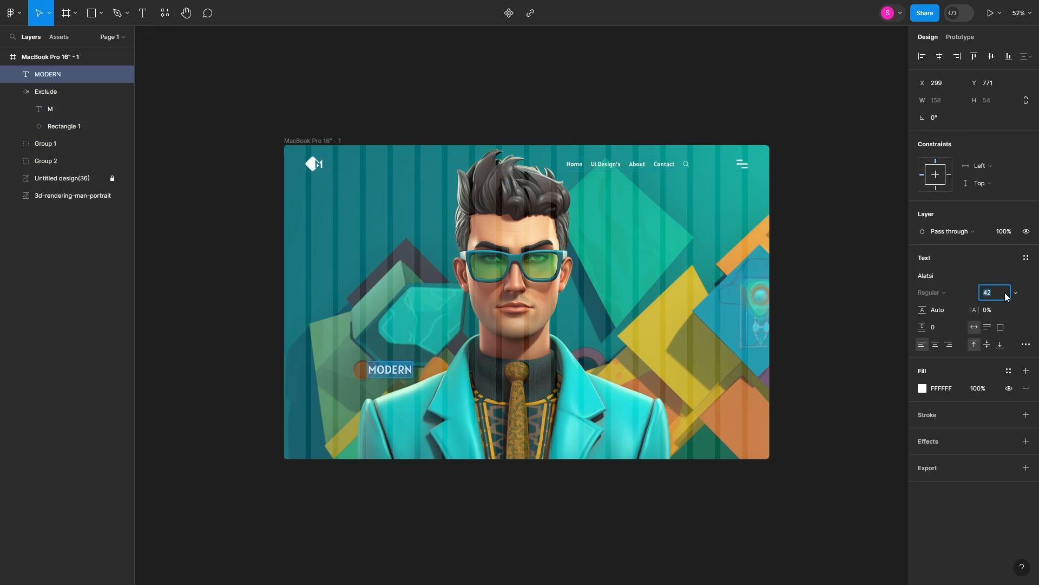
pyautogui.hotkey('shift', 'Up')
pyautogui.hotkey('shift', 'Up')
pyautogui.hotkey('shift', 'Up')
pyautogui.hotkey('shift', 'Up')
pyautogui.hotkey('shift', 'Up')
pyautogui.hotkey('shift', 'Up')
pyautogui.hotkey('shift', 'Up')
pyautogui.hotkey('shift', 'Up')
pyautogui.hotkey('shift', 'Up')
pyautogui.hotkey('shift', 'Up')
pyautogui.hotkey('shift', 'Up')
pyautogui.hotkey('shift', 'Up')
pyautogui.hotkey('shift', 'Up')
pyautogui.hotkey('shift', 'Up')
pyautogui.hotkey('shift', 'Up')
pyautogui.hotkey('shift', 'Up')
pyautogui.hotkey('shift', 'Up')
pyautogui.hotkey('shift', 'Up')
pyautogui.hotkey('shift', 'Up')
pyautogui.hotkey('shift', 'Up')
# Rotate MODERN by 90°, place it beside the man's head and send it behind the cut-out portrait
pyautogui.moveTo(704, 364); pyautogui.dragTo(487, 272)
pyautogui.moveTo(535, 408); pyautogui.dragTo(410, 282)
pyautogui.hotkey('ctrl', '[')
pyautogui.hotkey('ctrl', '[')
pyautogui.hotkey('ctrl', '[')
pyautogui.hotkey('ctrl', '[')
# Duplicate MODERN in front of the portrait over the original and turn the copy's white fill into a 1-wide outside stroke
pyautogui.moveTo(64, 181); pyautogui.dragTo(65, 66)
pyautogui.moveTo(403, 272); pyautogui.dragTo(416, 274)
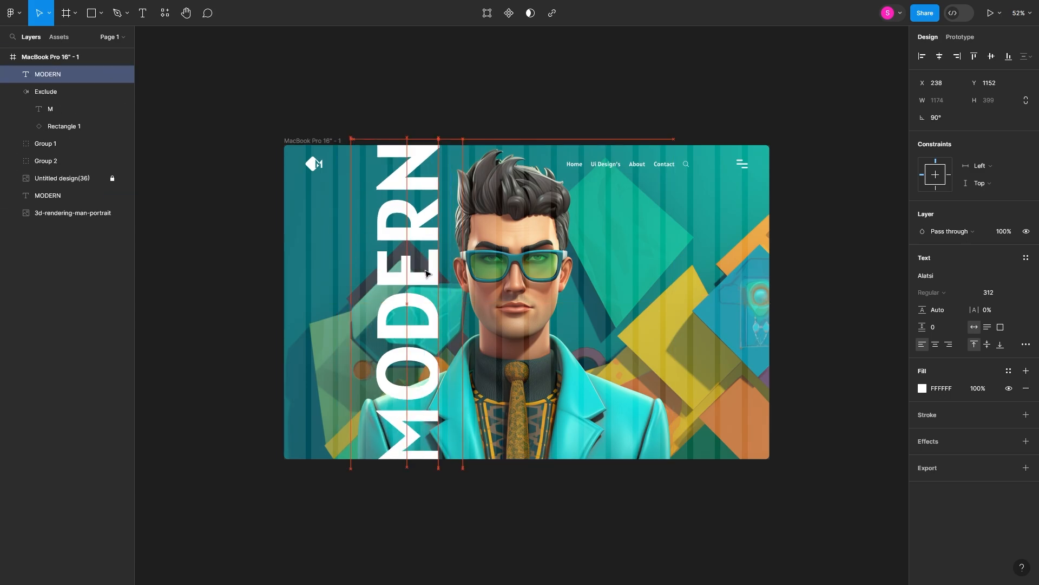
pyautogui.hotkey('shift', 'x')
pyautogui.click(923, 415)
# Move the solid and outlined MODERN texts together to the right, until they partly overlap the man's hair
pyautogui.keyDown('shift'); pyautogui.click(54, 196); pyautogui.keyUp('shift')
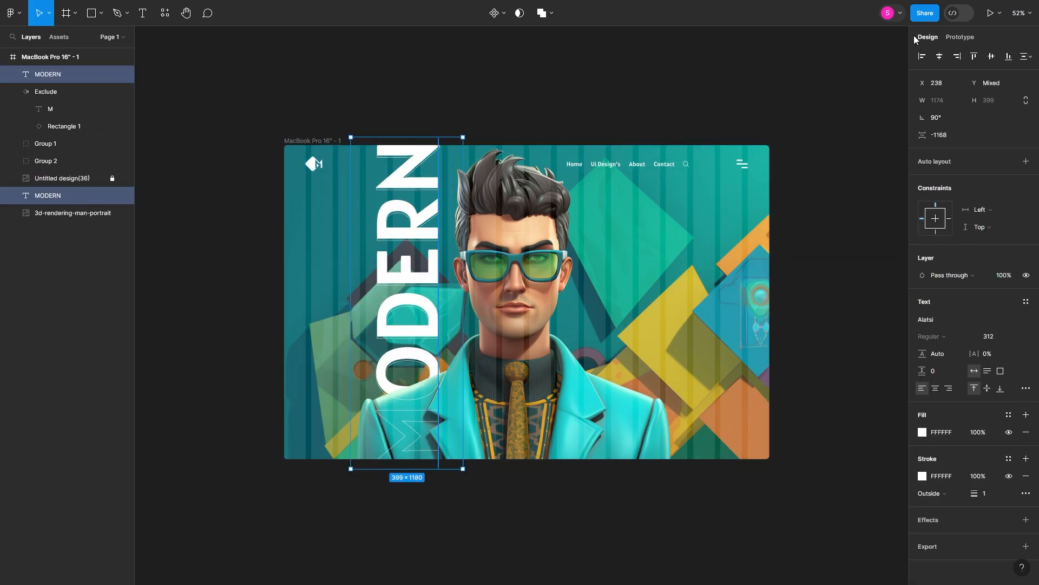
pyautogui.moveTo(414, 338); pyautogui.dragTo(439, 334)
pyautogui.click(827, 180)
# Add the headline text DsingR at font size 180 and place it to the right of the man's face
pyautogui.press('t')
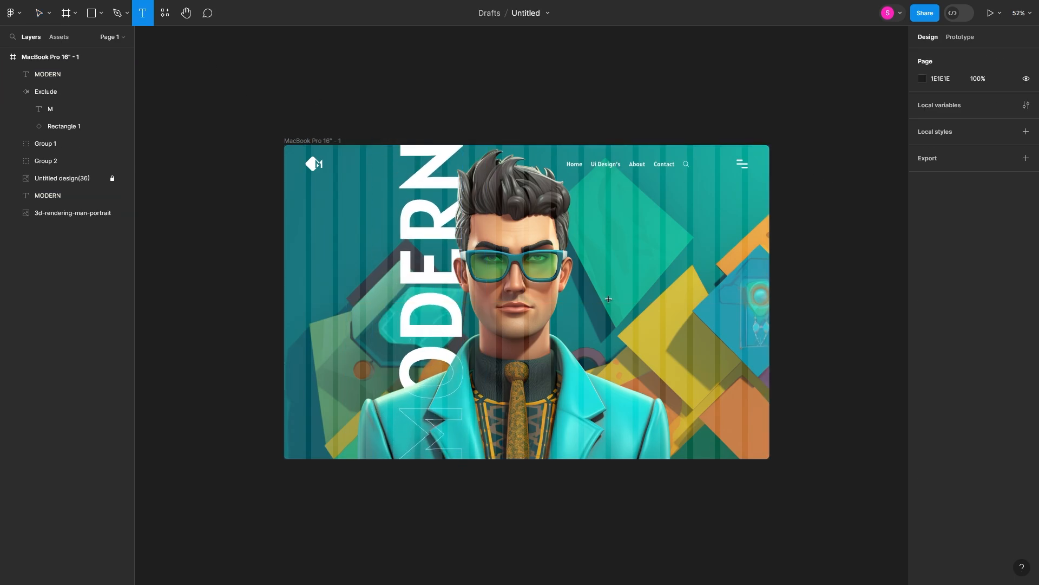
pyautogui.click(626, 297)
pyautogui.write('D')
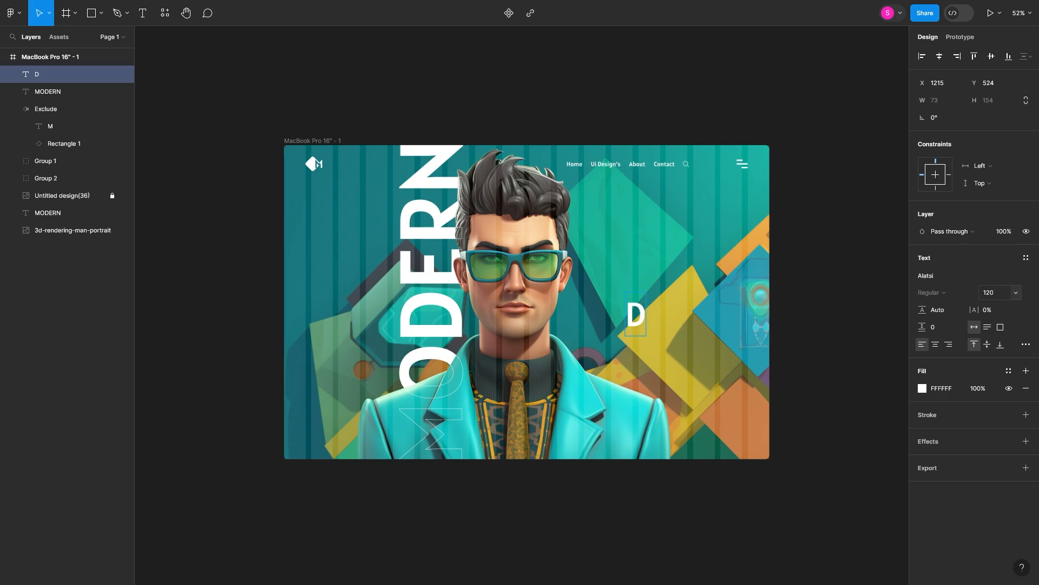
pyautogui.write('singR')
pyautogui.click(989, 292)
pyautogui.write('180')
pyautogui.press('Return')
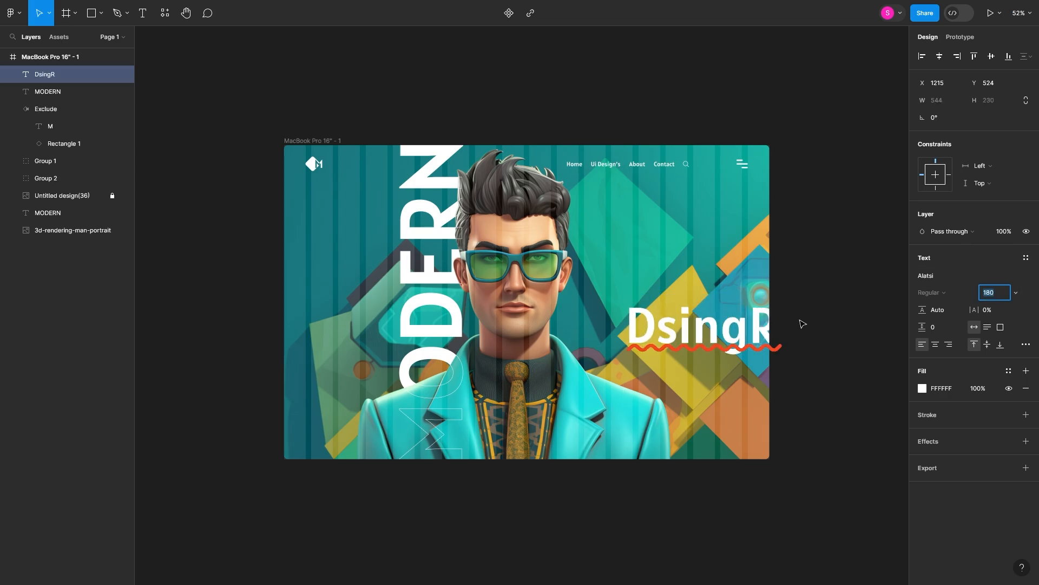
pyautogui.press('Escape')
pyautogui.moveTo(691, 324)
pyautogui.mouseDown()
pyautogui.moveTo(650, 301)
pyautogui.moveTo(665, 250)
pyautogui.mouseUp()
# Duplicate the DsingR headline above itself, retype the copy as The Degitak and set its font size to 90
pyautogui.doubleClick(666, 250)
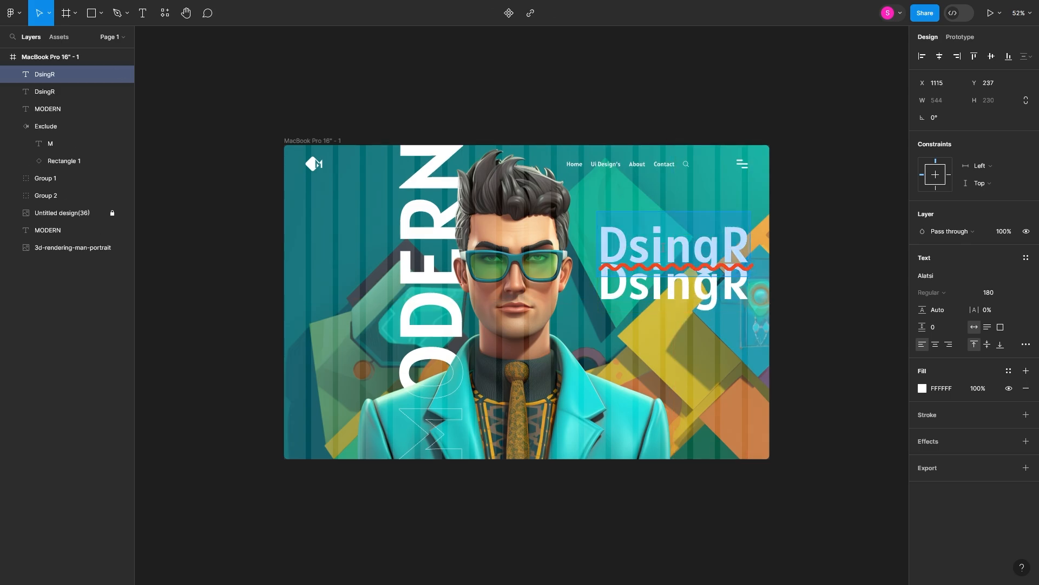
pyautogui.write('The De')
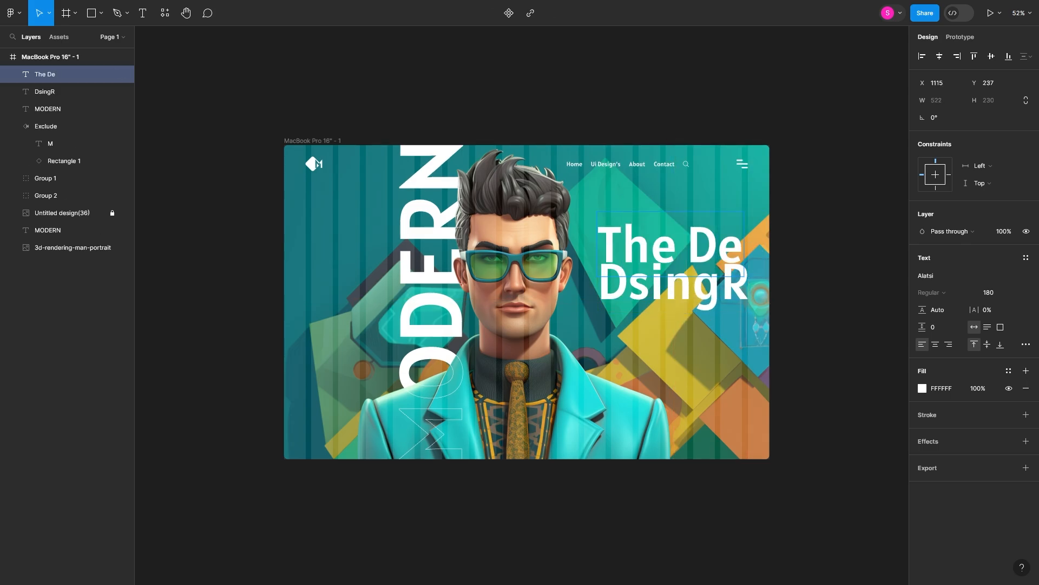
pyautogui.write('gitak')
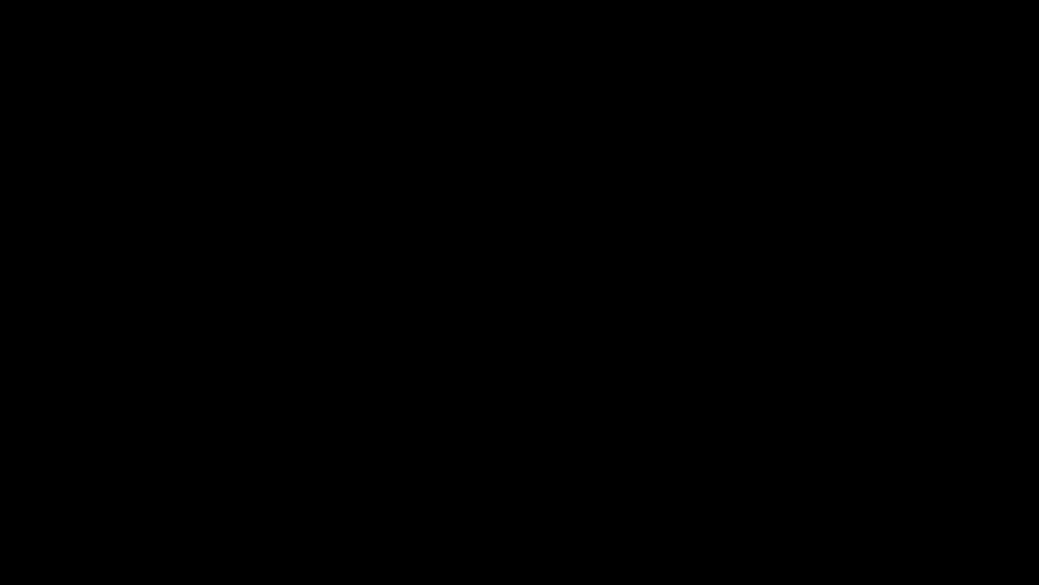
pyautogui.hotkey('ctrl', 'a')
pyautogui.write('90')
pyautogui.press('Return')
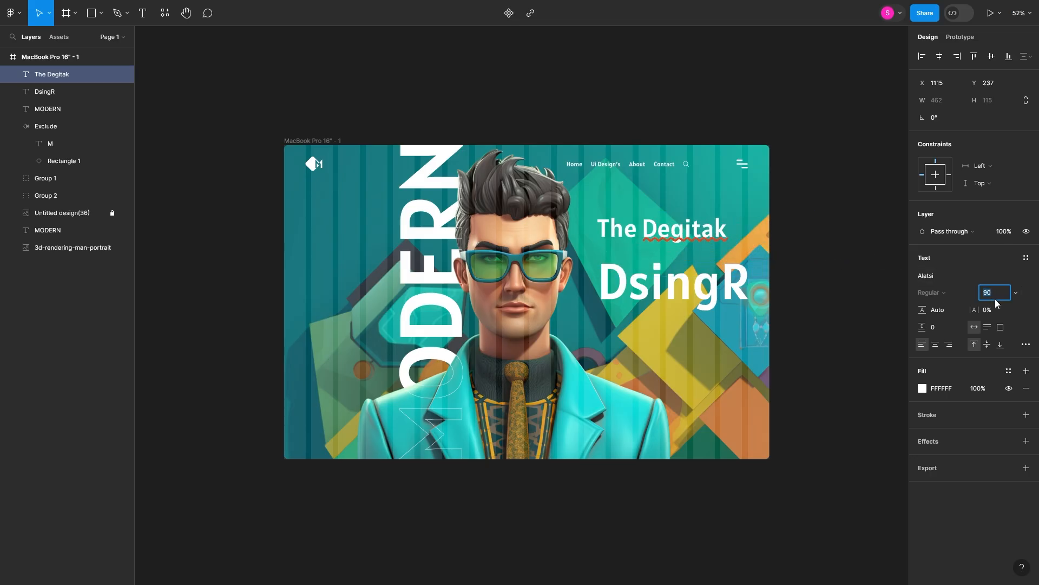
# Change the duplicated text to The Degital Design and set its font size to 40
pyautogui.write('Design')
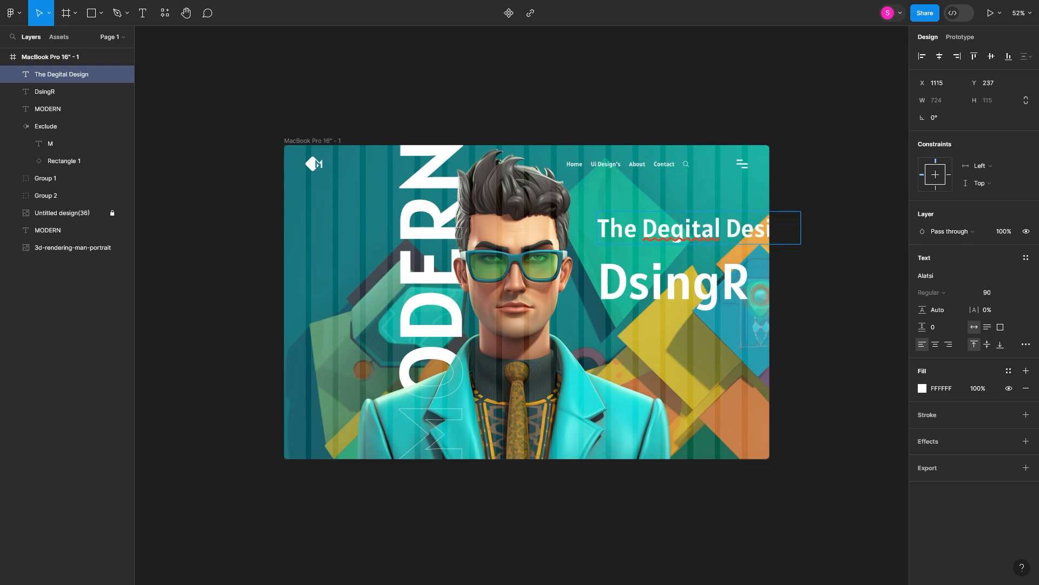
pyautogui.hotkey('ctrl', 'a')
pyautogui.write('40')
pyautogui.press('Return')
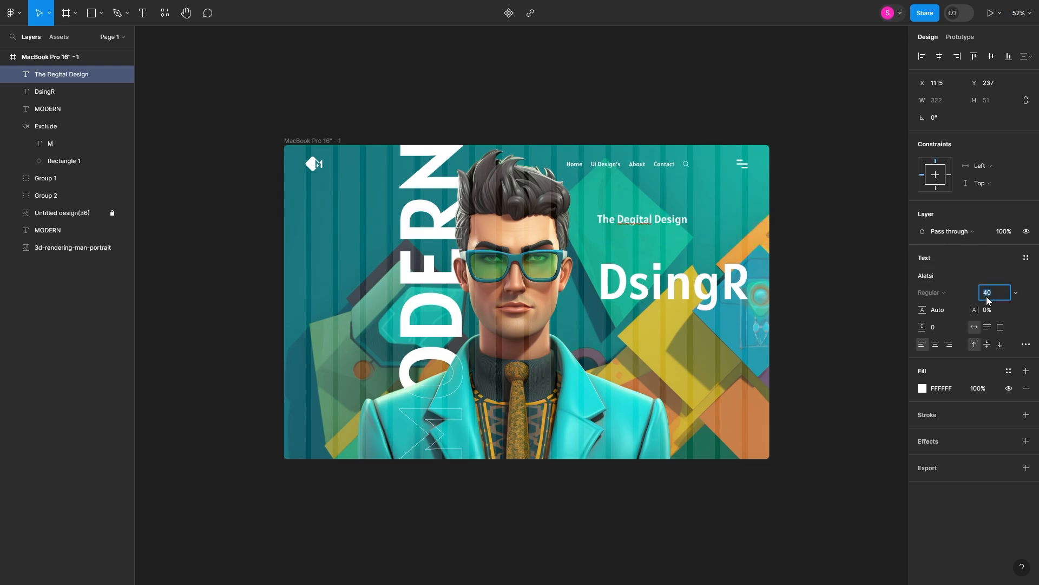
# Place The Degital Design directly above the DsingR headline and set its font size to 43
pyautogui.moveTo(662, 224); pyautogui.dragTo(666, 261)
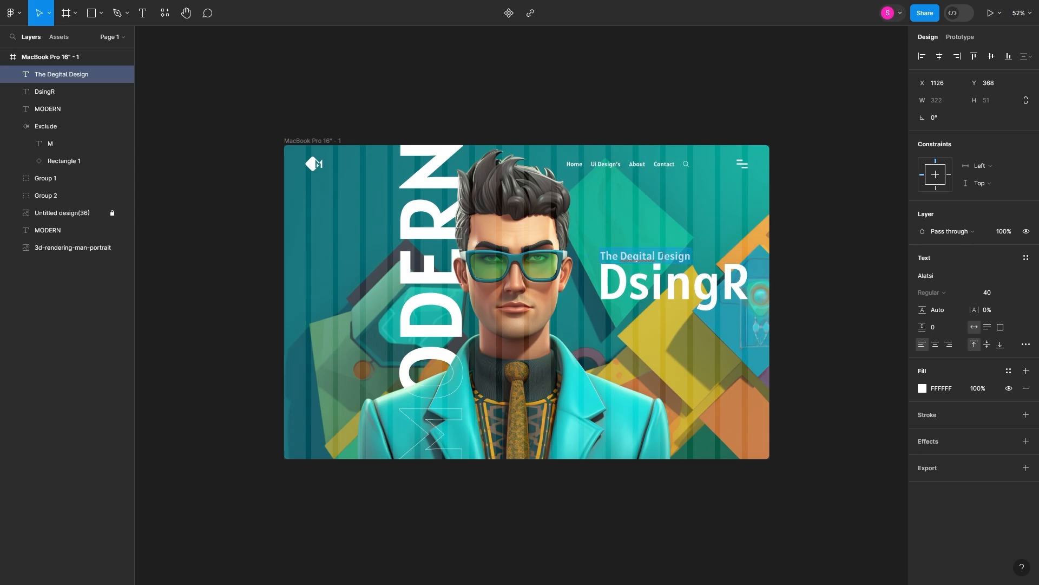
pyautogui.click(991, 293)
pyautogui.press('Up')
pyautogui.press('Up')
pyautogui.press('Up')
pyautogui.click(927, 277)
# Nudge The Degital Design slightly up and to the right to line up with the headline's left edge
pyautogui.click(853, 257)
pyautogui.click(666, 256)
pyautogui.press('Up')
pyautogui.press('Right')
pyautogui.press('Right')
pyautogui.press('Right')
pyautogui.press('Right')
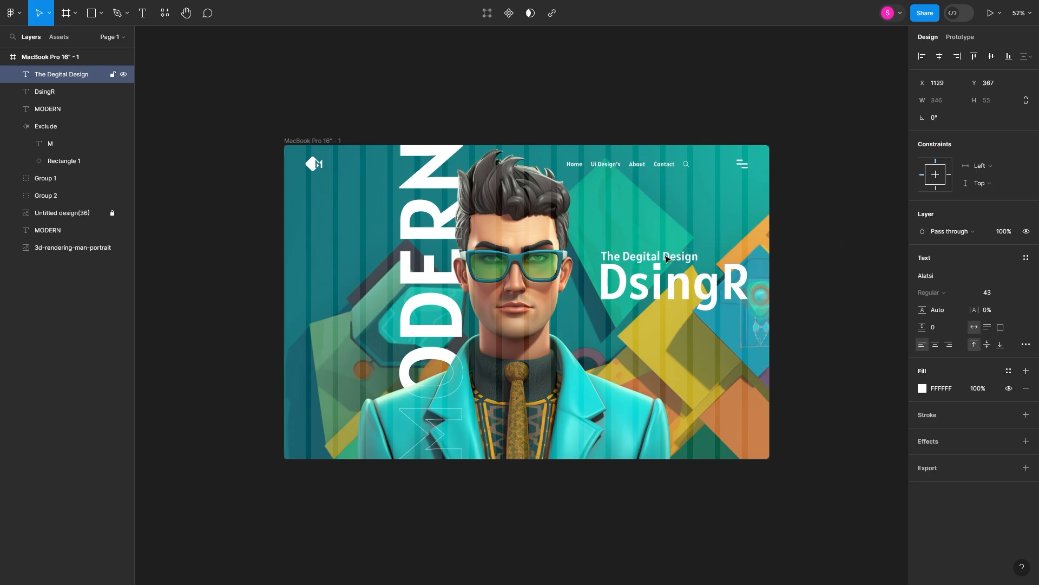
# Duplicate the tagline below the headline, change the copy to Explore and set it in upper case
pyautogui.keyDown('alt'); pyautogui.moveTo(667, 259); pyautogui.dragTo(714, 321); pyautogui.keyUp('alt')
pyautogui.press('Return')
pyautogui.write('Explore')
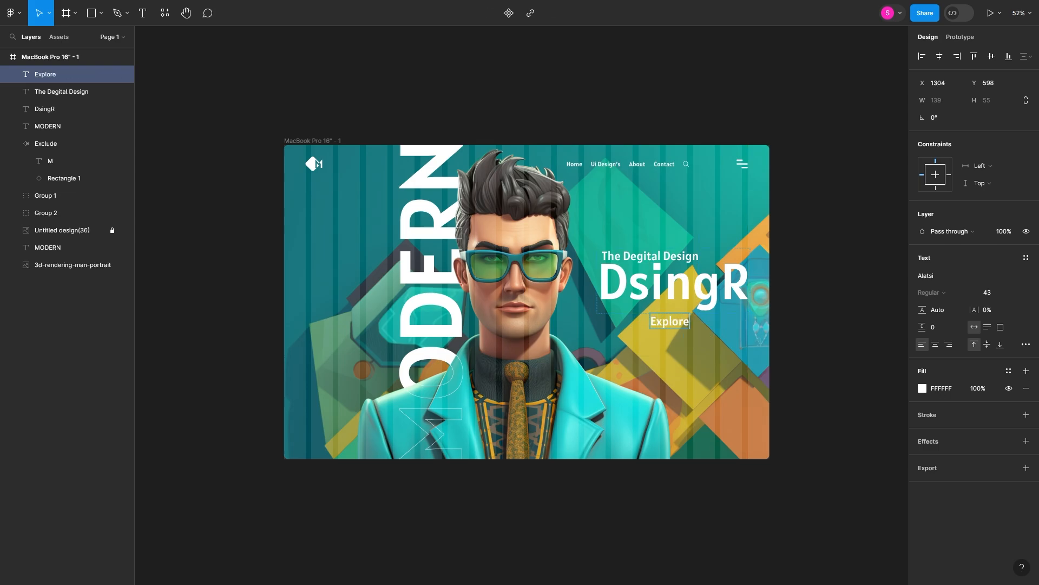
pyautogui.click(1026, 344)
pyautogui.click(871, 345)
# Draw a rectangle about 267 × 94 around EXPLORE, bring it above the portrait image and centre it on the text
pyautogui.moveTo(678, 321); pyautogui.dragTo(749, 355)
pyautogui.press('r')
pyautogui.press('[')
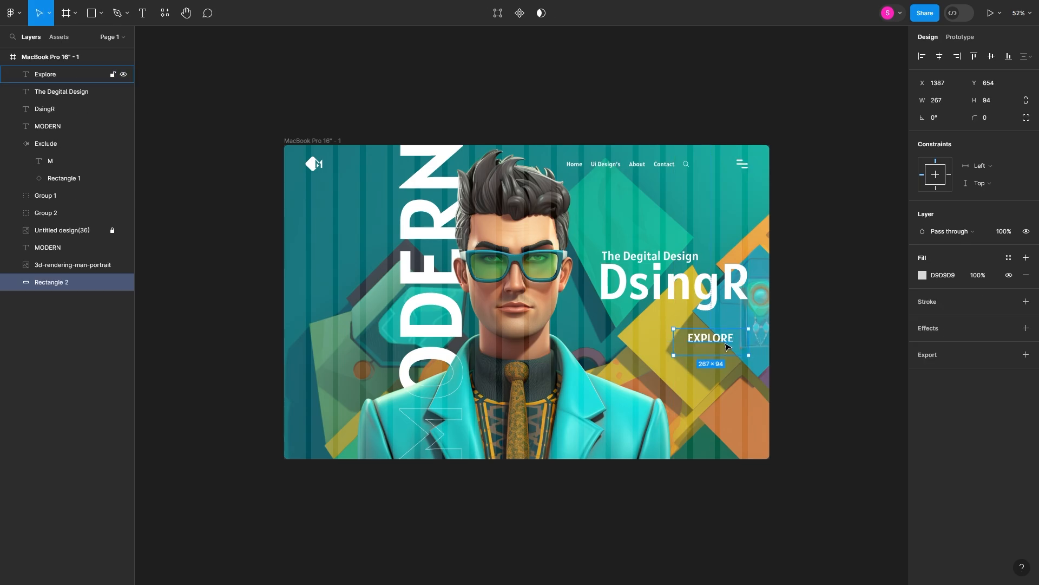
pyautogui.hotkey('ctrl', ']')
pyautogui.hotkey('ctrl', ']')
pyautogui.hotkey('ctrl', ']')
pyautogui.moveTo(726, 348); pyautogui.dragTo(723, 350)
# Remove the button rectangle's fill and give it a white inside stroke of 1
pyautogui.scroll(5, 724, 350)
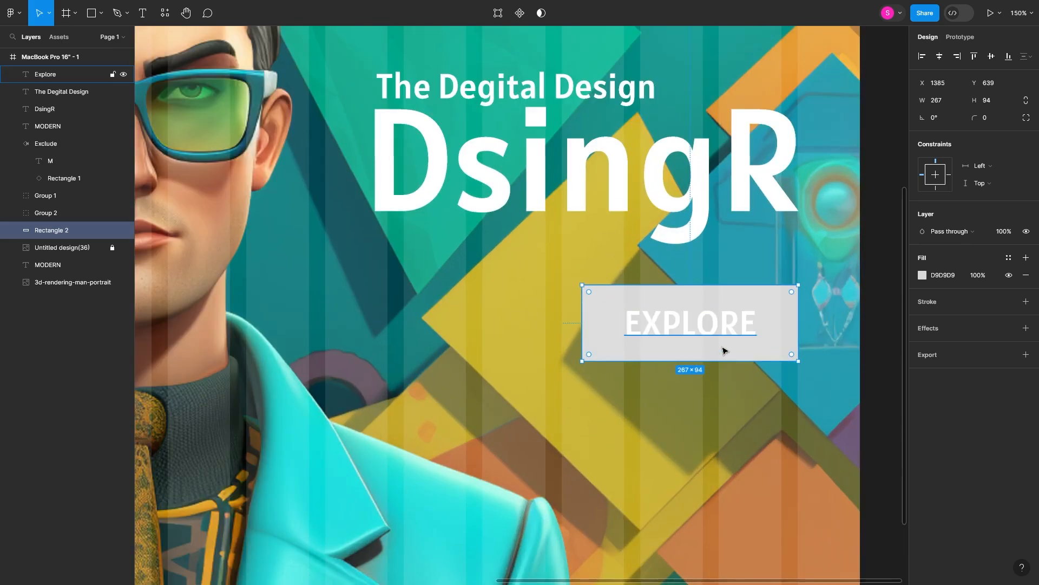
pyautogui.click(1026, 275)
pyautogui.click(1026, 284)
pyautogui.click(923, 302)
pyautogui.press('Escape')
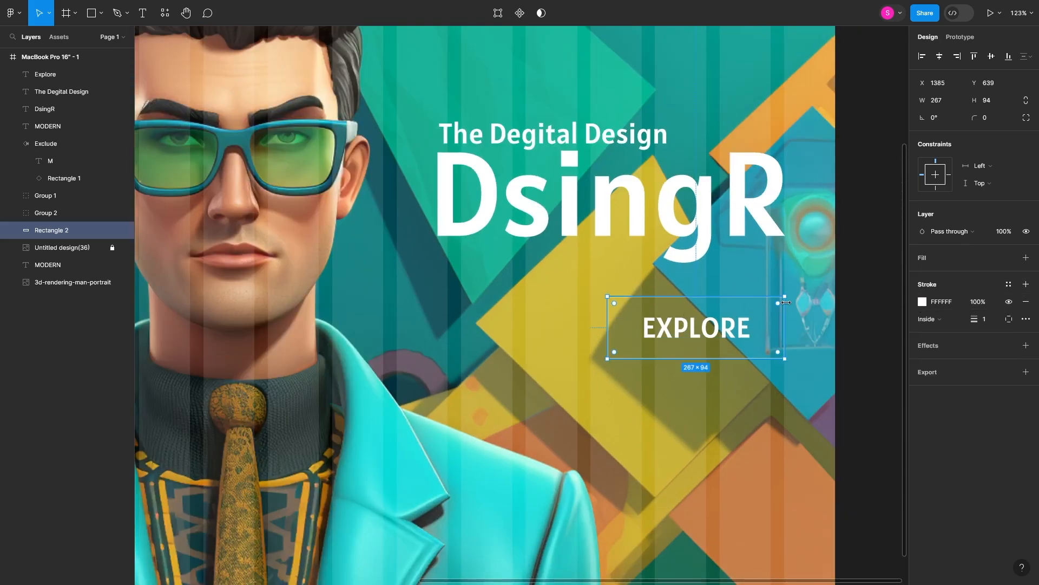
# Slant the button rectangle into a parallelogram about 317 wide by shifting its top edge to the left
pyautogui.doubleClick(607, 299)
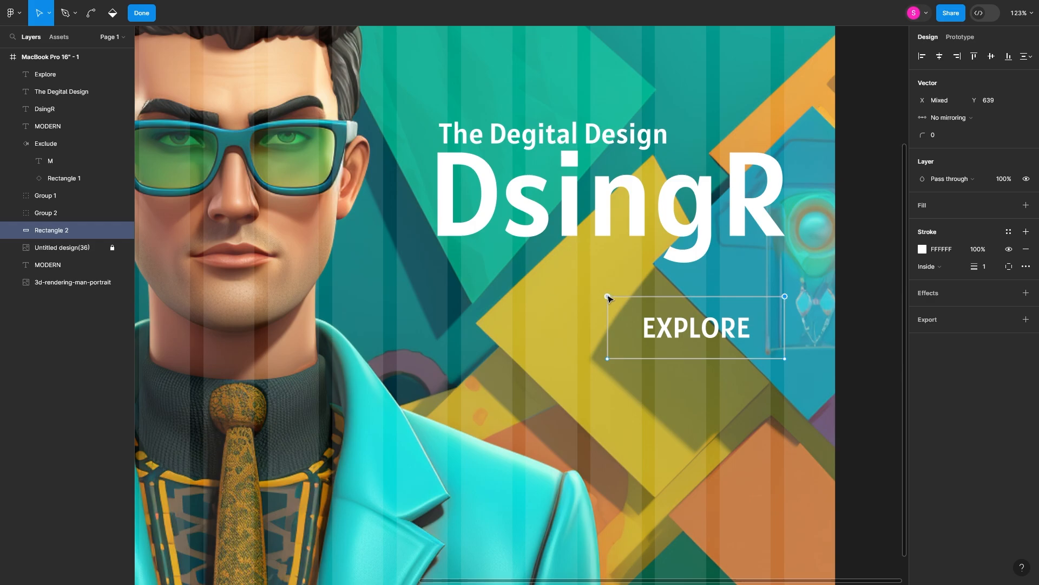
pyautogui.moveTo(608, 297); pyautogui.dragTo(575, 298)
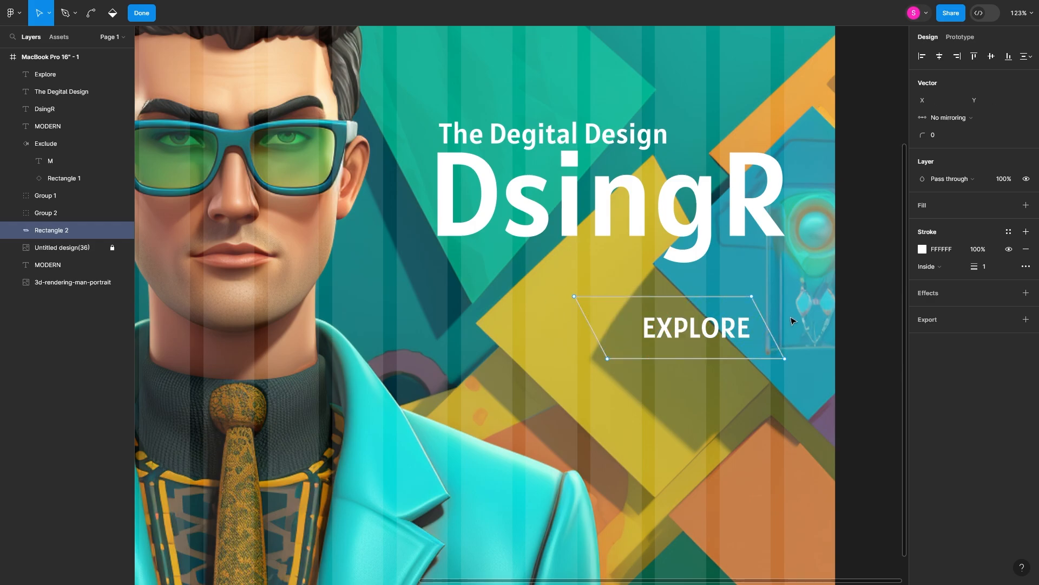
pyautogui.click(699, 328)
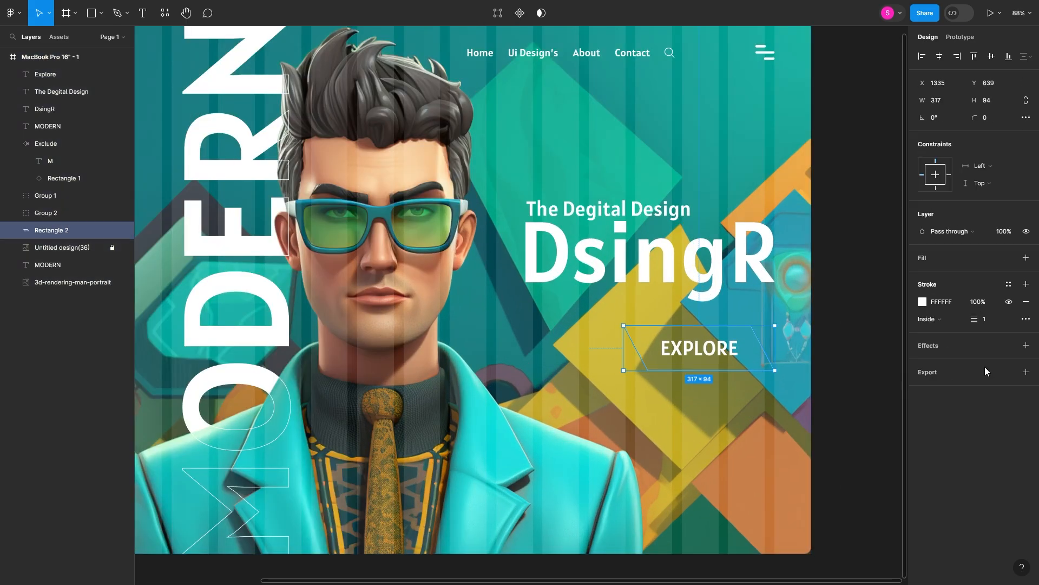
# Reduce the font size of the EXPLORE text to 33
pyautogui.click(999, 297)
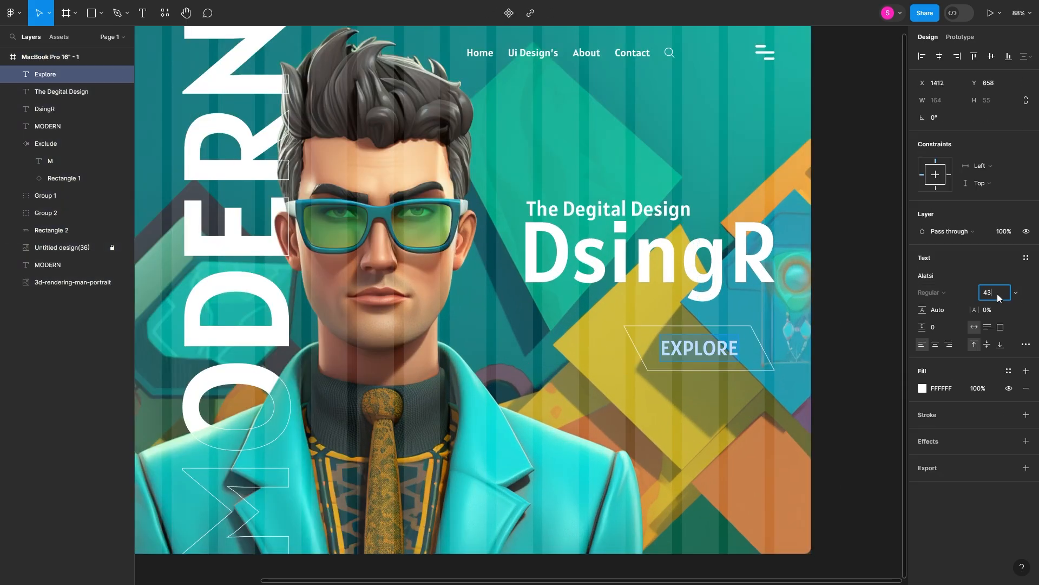
pyautogui.press('Down')
pyautogui.press('Down')
pyautogui.press('Down')
pyautogui.press('Down')
pyautogui.press('Down')
pyautogui.press('Down')
pyautogui.press('Down')
pyautogui.press('Down')
pyautogui.press('Down')
pyautogui.press('Down')
pyautogui.press('Escape')
# Scale the button parallelogram down to about 257 × 76 and set its stroke weight to 1.5
pyautogui.moveTo(699, 348)
pyautogui.mouseDown()
pyautogui.moveTo(708, 353)
pyautogui.moveTo(705, 330)
pyautogui.mouseUp()
pyautogui.click(706, 326)
pyautogui.write('1.5')
pyautogui.press('Return')
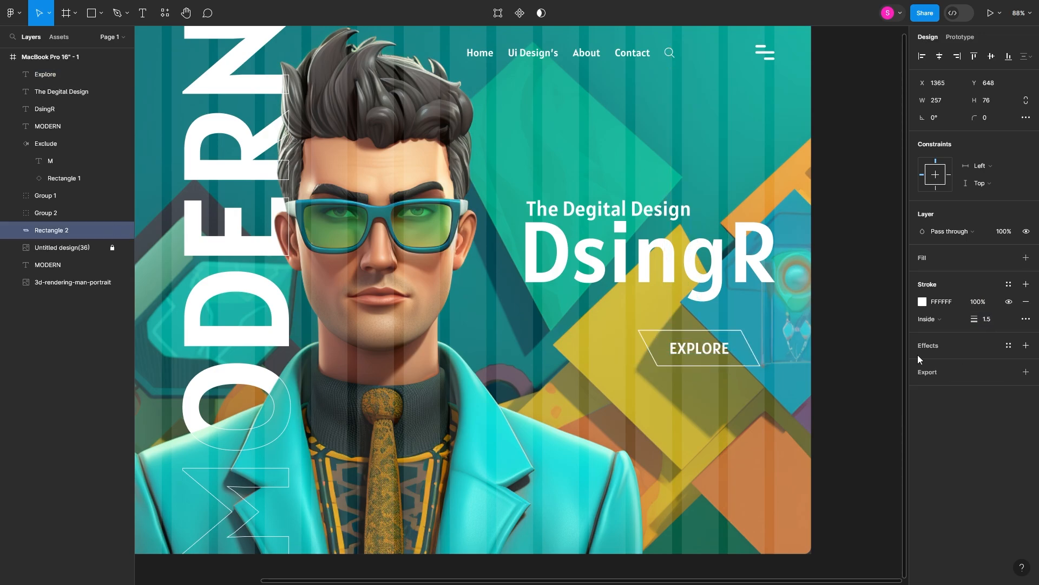
# Give the parallelogram a corner radius of 3 and move it with EXPLORE under the headline's right end
pyautogui.moveTo(975, 117); pyautogui.dragTo(1002, 117)
pyautogui.keyDown('shift'); pyautogui.click(702, 348); pyautogui.keyUp('shift')
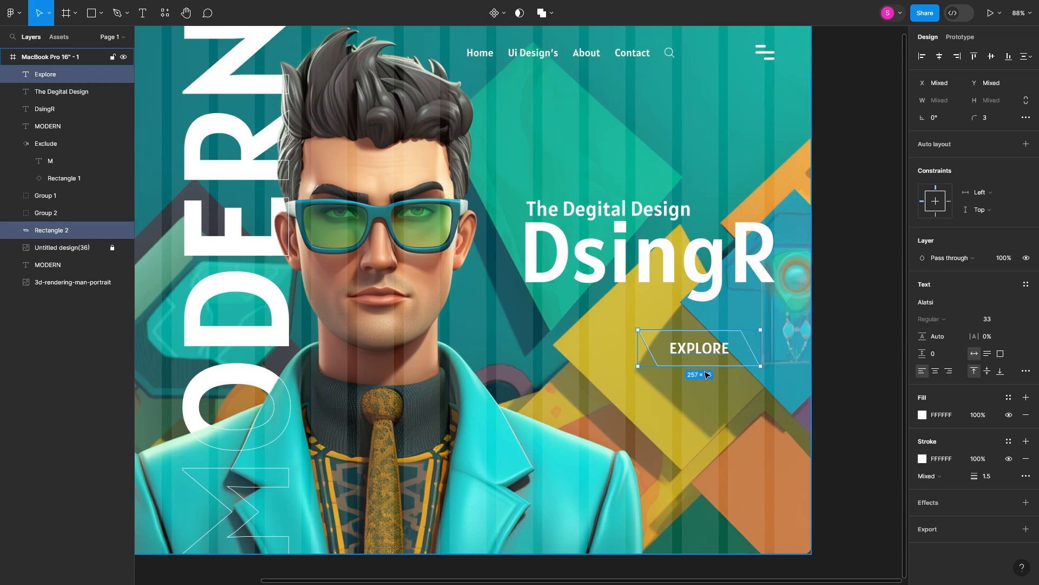
pyautogui.moveTo(703, 348); pyautogui.dragTo(721, 328)
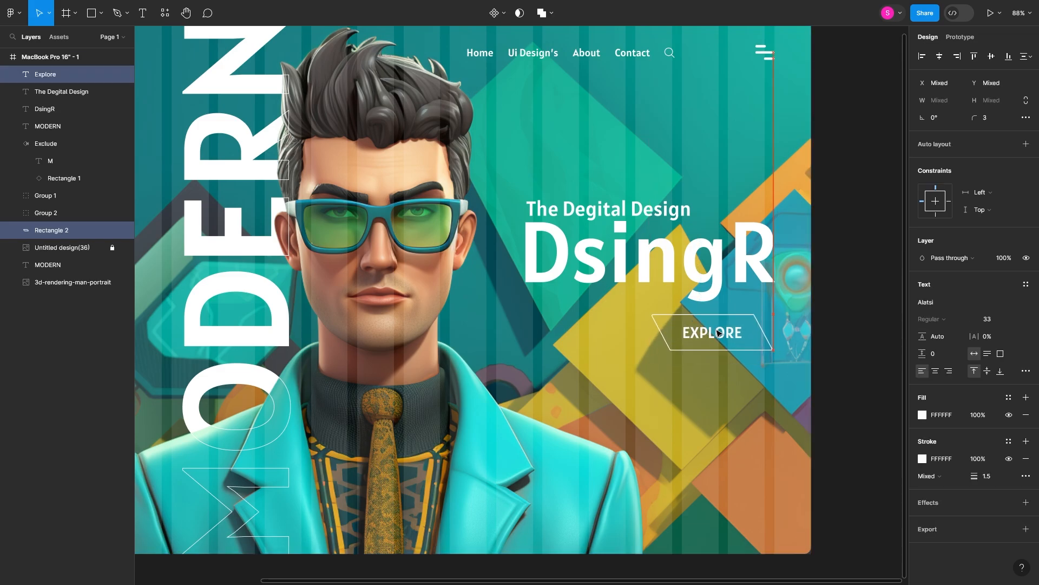
pyautogui.press('Escape')
pyautogui.scroll(-3, 716, 391)
pyautogui.hscroll(-3, 716, 391)
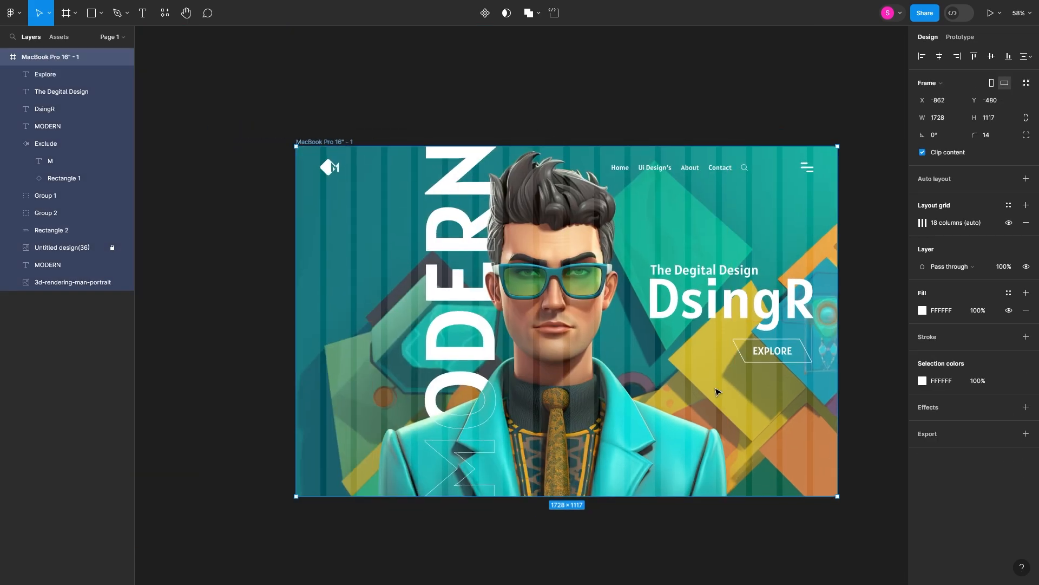
# Set the corner radius of the button parallelogram to 5
pyautogui.click(768, 339)
pyautogui.moveTo(975, 117); pyautogui.dragTo(984, 182)
pyautogui.click(896, 358)
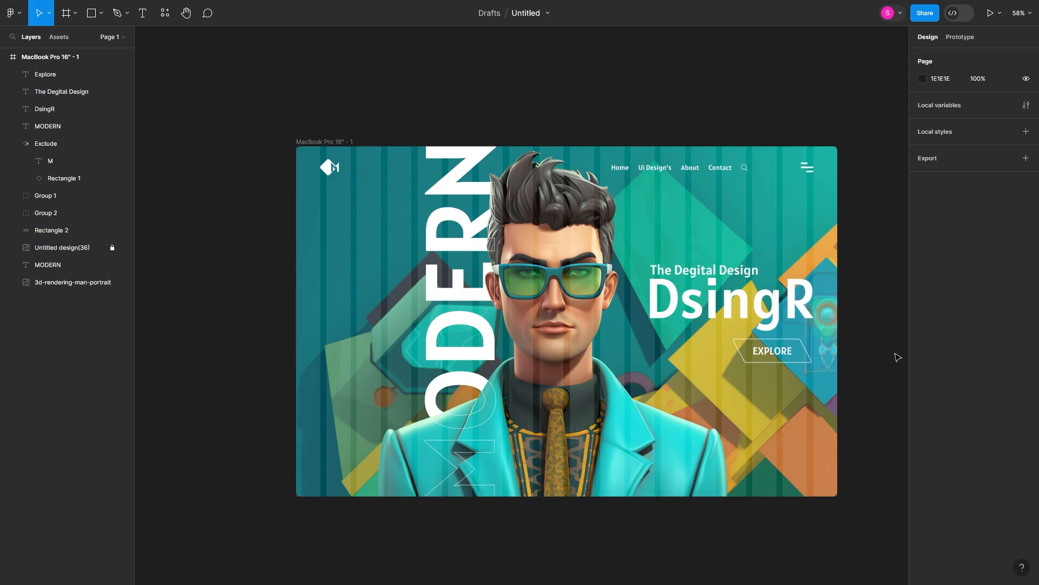
# Shift the parallelogram's two top corner points further left and slightly down, making the shape about 273 × 72
pyautogui.doubleClick(802, 347)
pyautogui.scroll(5, 802, 347)
pyautogui.scroll(2, 803, 346)
pyautogui.click(798, 330)
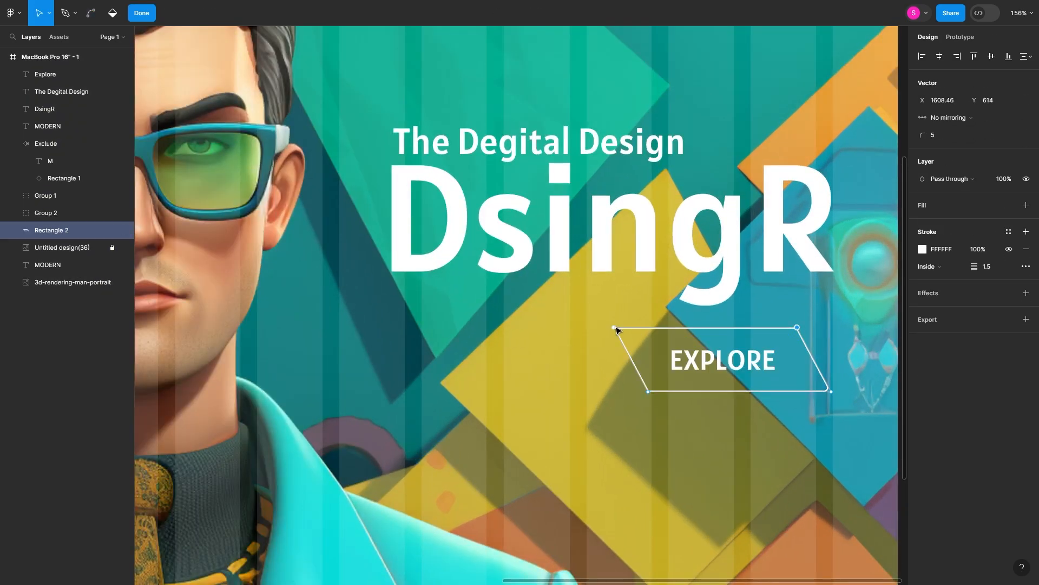
pyautogui.keyDown('shift'); pyautogui.click(617, 330); pyautogui.keyUp('shift')
pyautogui.moveTo(617, 330); pyautogui.dragTo(599, 332)
pyautogui.press('Escape')
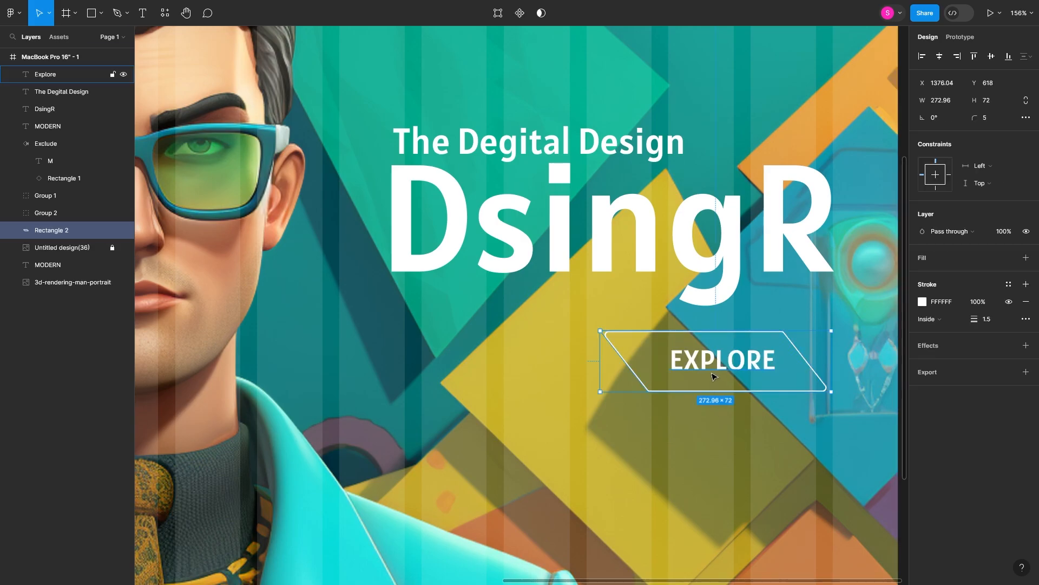
# Align the EXPLORE text and the parallelogram on their horizontal centres
pyautogui.click(45, 74)
pyautogui.keyDown('shift'); pyautogui.click(51, 230); pyautogui.keyUp('shift')
pyautogui.click(939, 56)
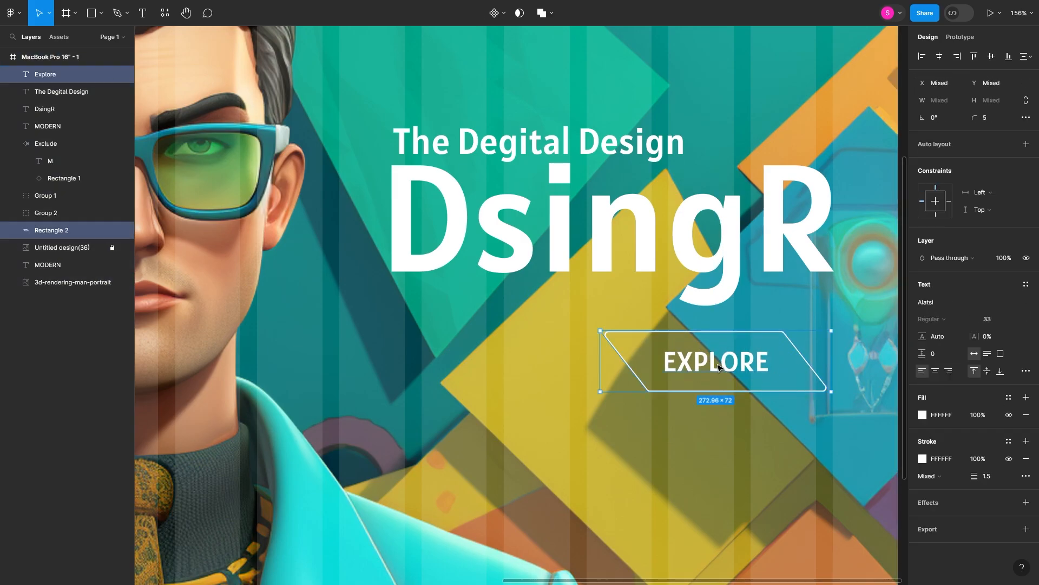
# Move the EXPLORE button slightly right to line up with the headline's right edge and nudge it vertically beneath the headline
pyautogui.moveTo(718, 367); pyautogui.dragTo(733, 388)
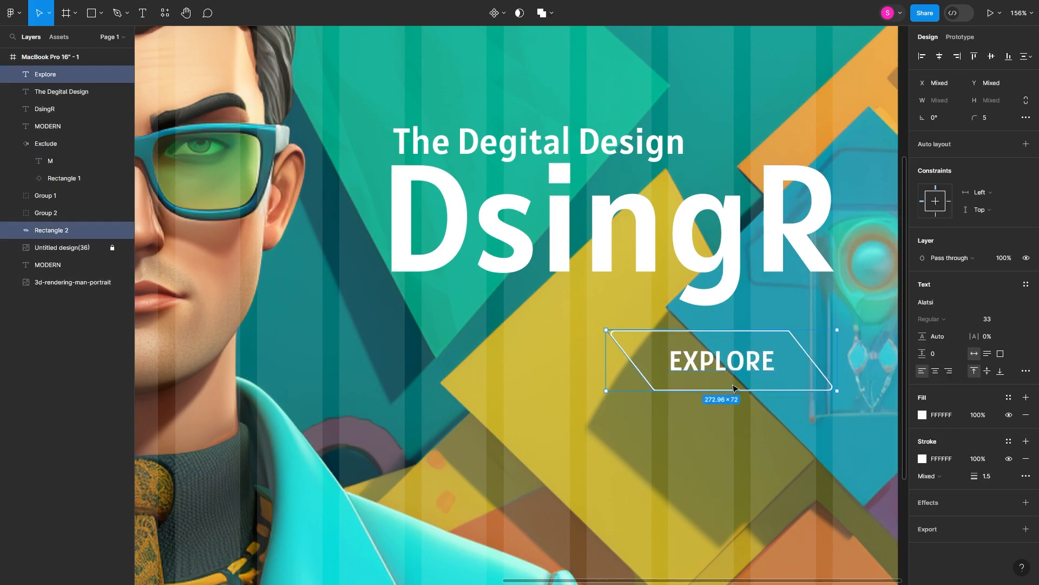
pyautogui.press('Up')
pyautogui.press('Up')
pyautogui.press('Up')
pyautogui.press('Up')
pyautogui.press('Up')
pyautogui.press('Up')
pyautogui.press('Up')
pyautogui.press('Up')
pyautogui.press('Up')
pyautogui.press('Up')
pyautogui.press('Up')
pyautogui.press('Up')
pyautogui.press('Up')
pyautogui.press('Down')
pyautogui.press('Down')
pyautogui.press('Down')
pyautogui.click(677, 502)
pyautogui.scroll(-4, 677, 501)
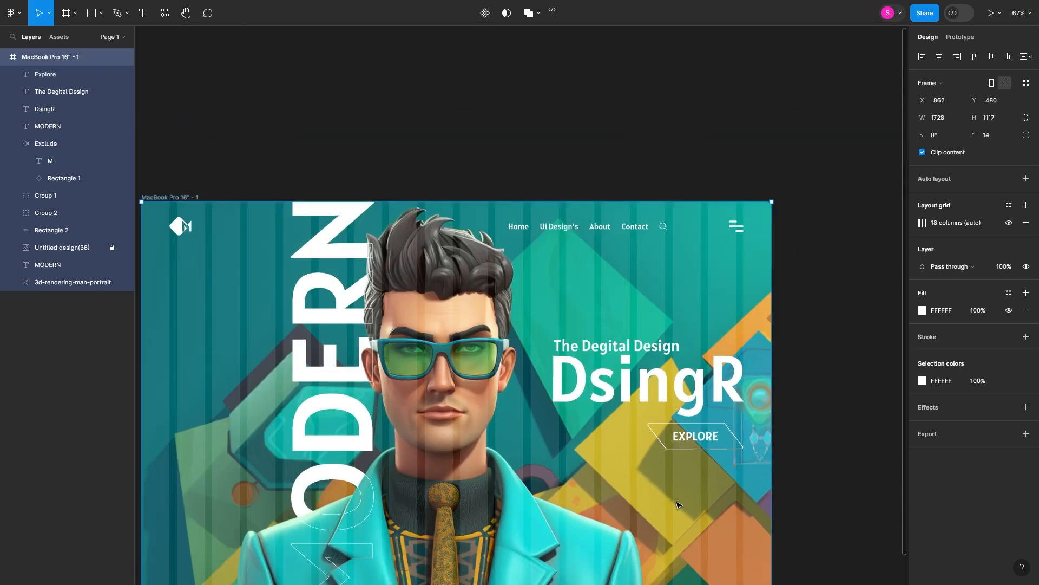
pyautogui.click(703, 448)
pyautogui.press('Escape')
# Paste the right-arrow image near the frame's lower-left corner and rotate it 180°
pyautogui.scroll(-3, 731, 457)
pyautogui.hscroll(-5, 707, 458)
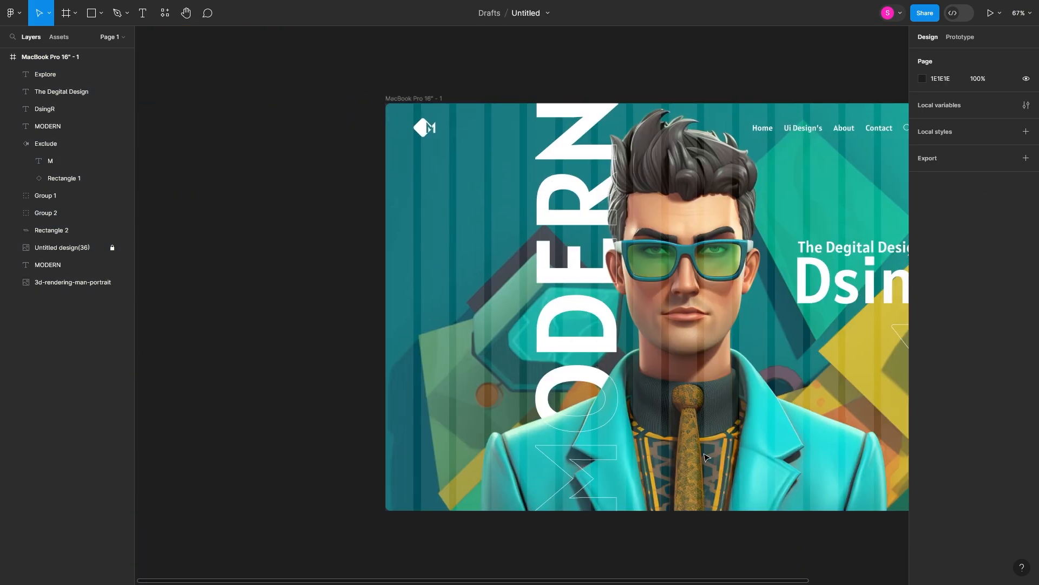
pyautogui.hotkey('ctrl', 'v')
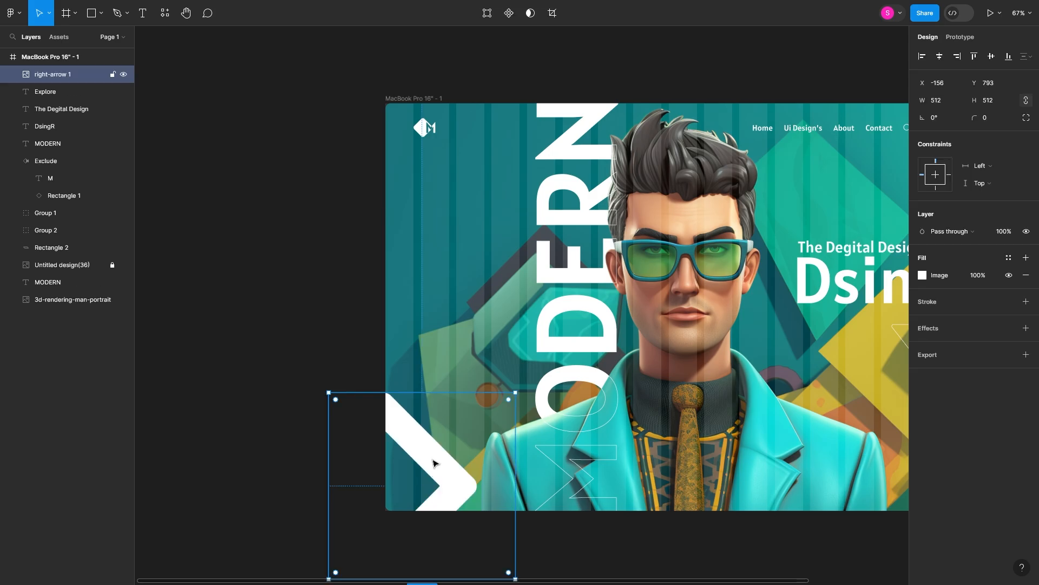
pyautogui.moveTo(524, 383); pyautogui.dragTo(379, 537)
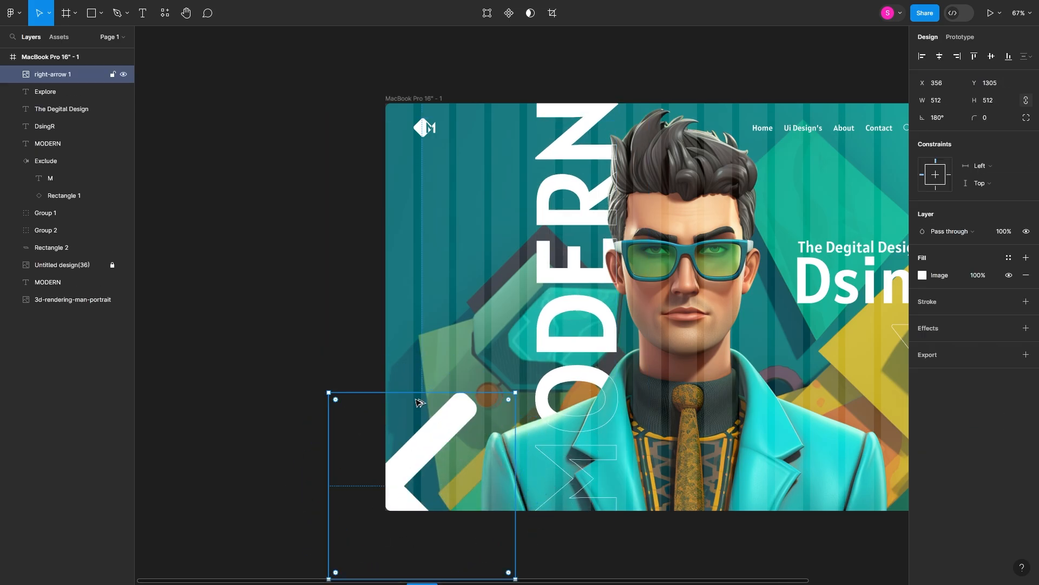
# Scale the left-pointing arrow down to 18 × 18 and place it inside the frame near its lower-left corner
pyautogui.moveTo(421, 394); pyautogui.dragTo(421, 483)
pyautogui.scroll(5, 419, 486)
pyautogui.scroll(-2, 422, 482)
pyautogui.moveTo(441, 376); pyautogui.dragTo(414, 392)
pyautogui.scroll(-5, 415, 395)
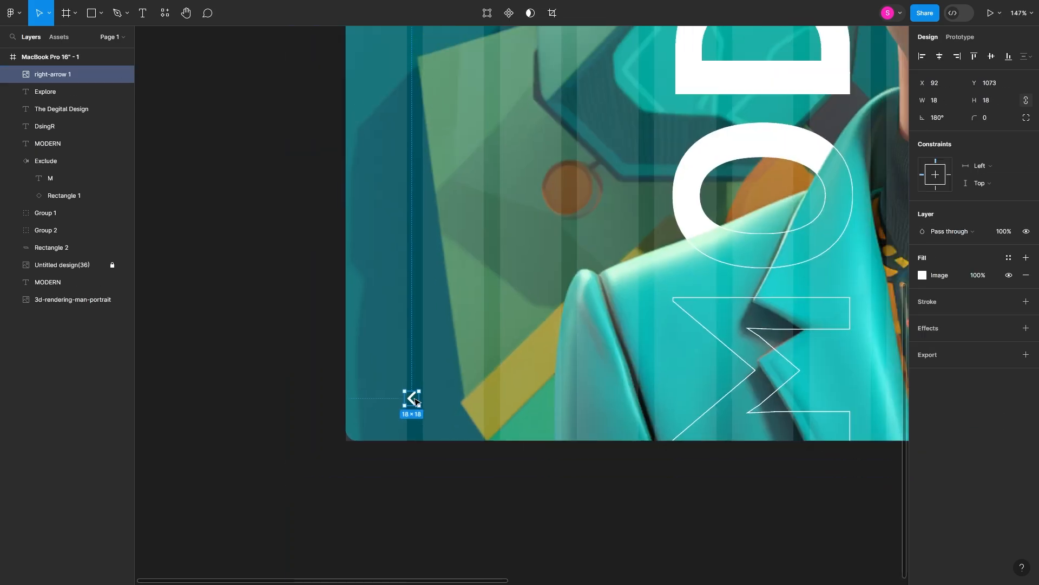
# Duplicate the small arrow horizontally to about X 381 and set the copy's rotation to 0° so it points right
pyautogui.moveTo(227, 399); pyautogui.dragTo(410, 402)
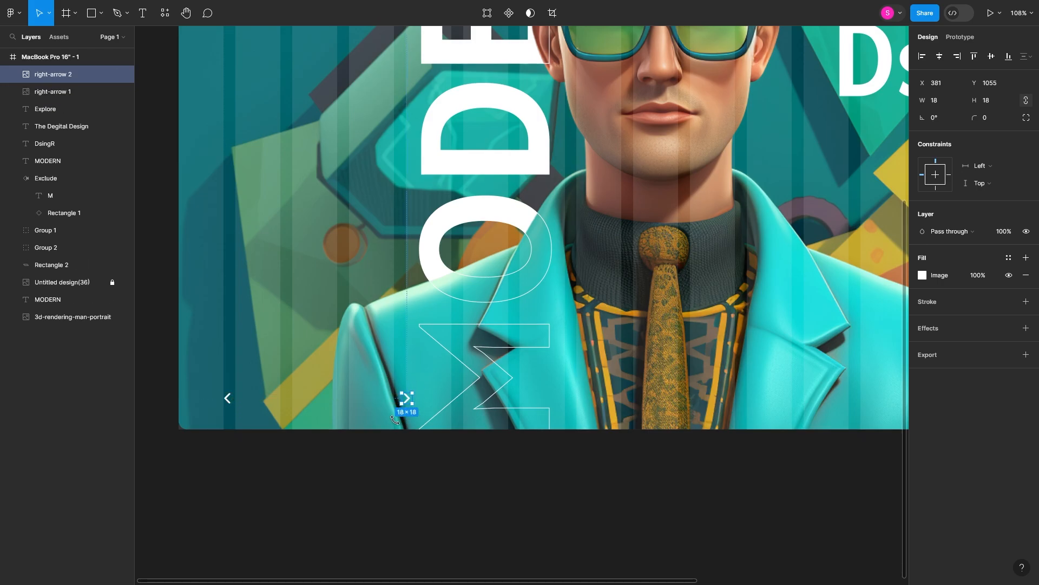
pyautogui.keyDown('shift'); pyautogui.click(229, 399); pyautogui.keyUp('shift')
pyautogui.click(157, 184)
# Add the white text 01/04 between the two arrows at font size 44, with the 04 part smaller
pyautogui.press('t')
pyautogui.click(260, 395)
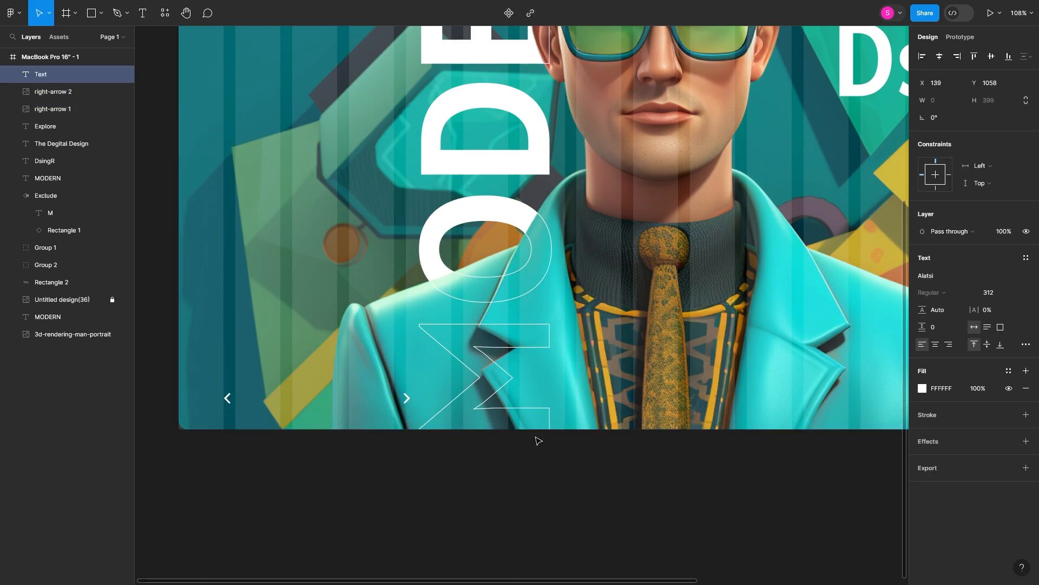
pyautogui.scroll(-5, 357, 471)
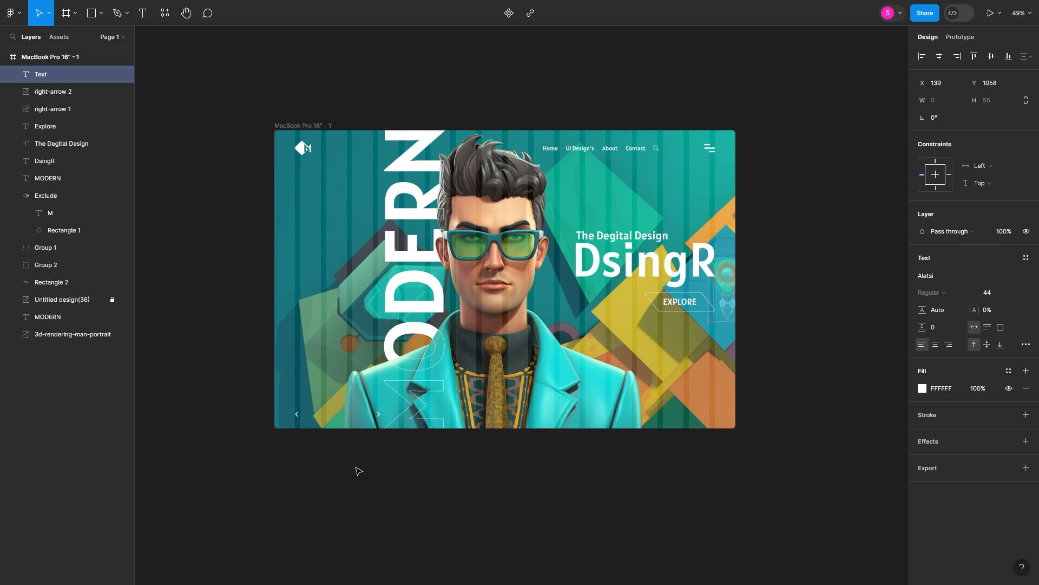
pyautogui.scroll(5, 356, 449)
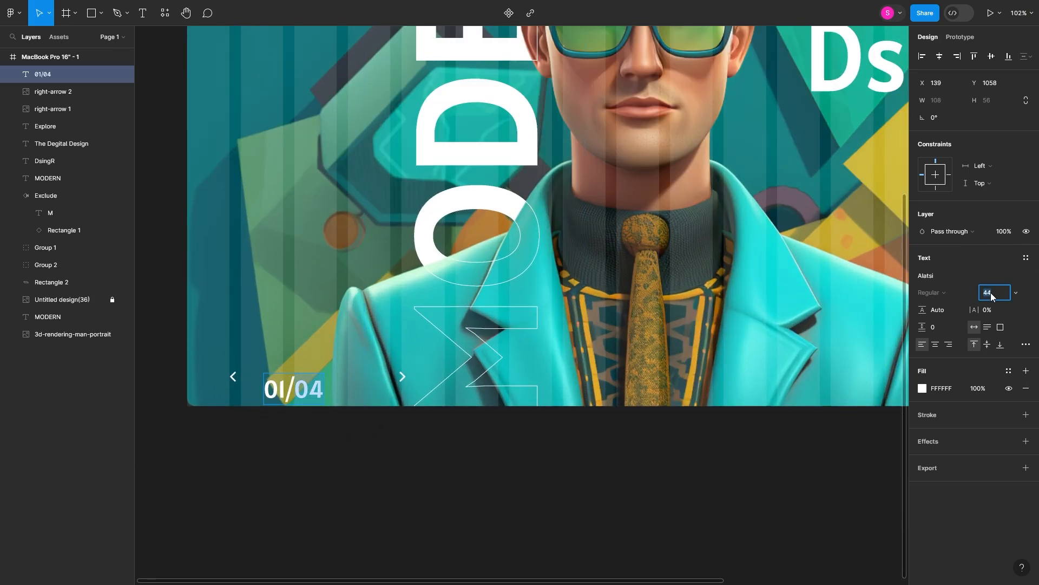
pyautogui.click(351, 451)
pyautogui.scroll(-6, 352, 448)
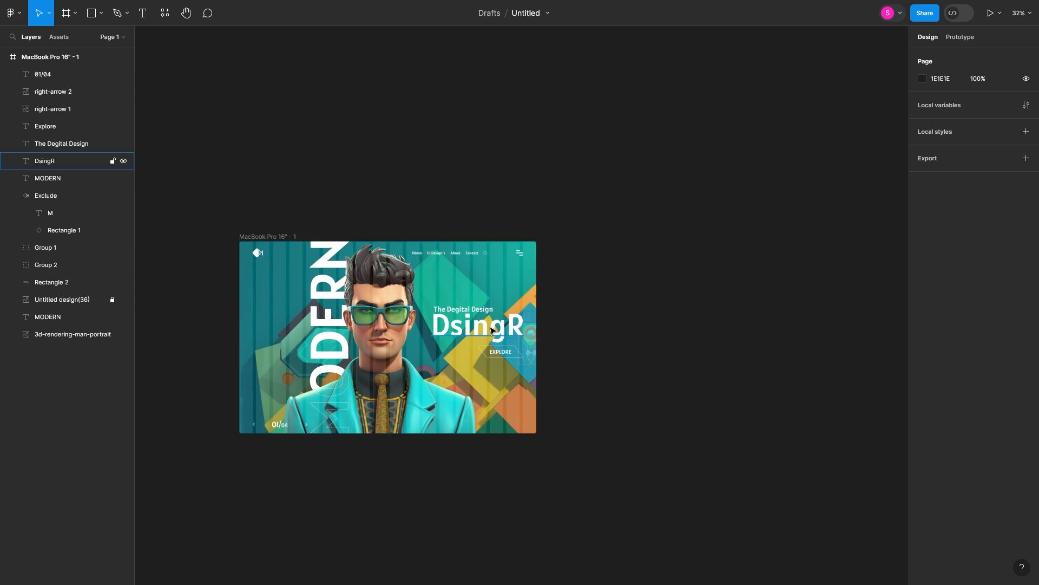
# Duplicate the DsingR headline near the frame's bottom edge, change the copy to FB and set its font size to 44
pyautogui.moveTo(485, 333); pyautogui.dragTo(485, 406)
pyautogui.hotkey('ctrl', 'z')
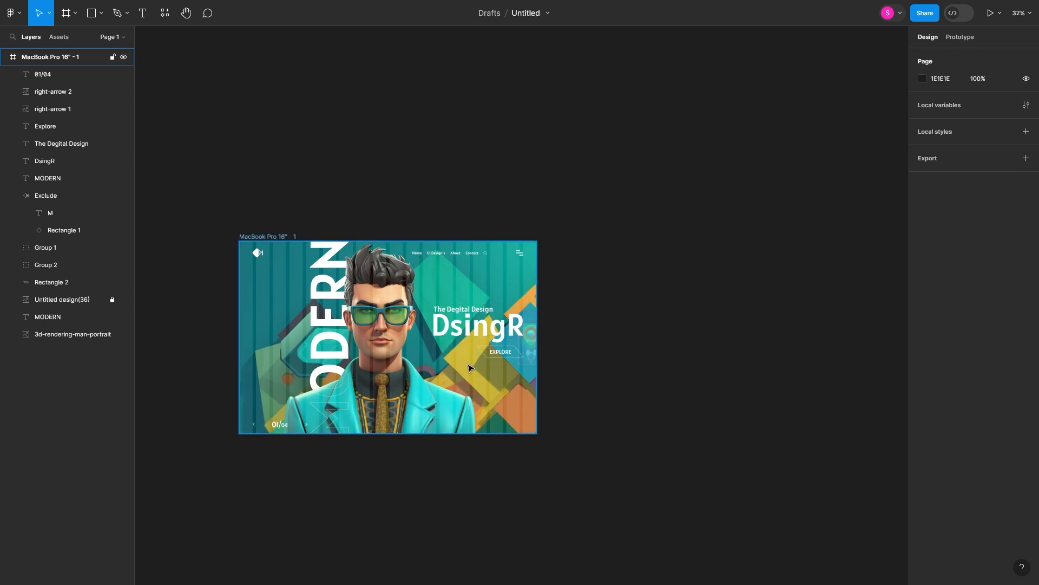
pyautogui.moveTo(471, 327); pyautogui.dragTo(459, 416)
pyautogui.doubleClick(459, 416)
pyautogui.write('FB')
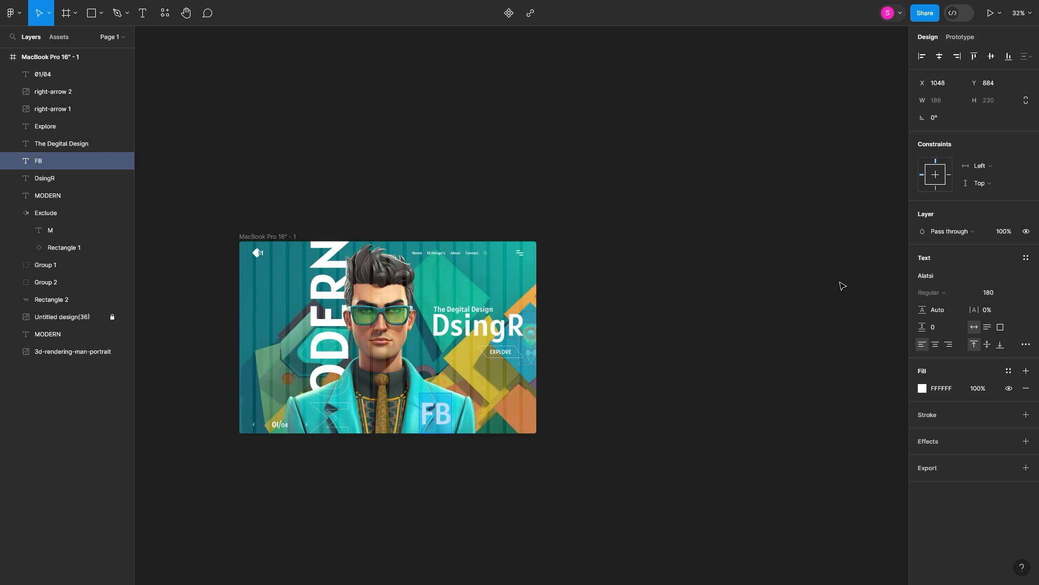
pyautogui.press('Return')
pyautogui.keyDown('ctrl'); pyautogui.scroll(3, 489, 379); pyautogui.keyUp('ctrl')
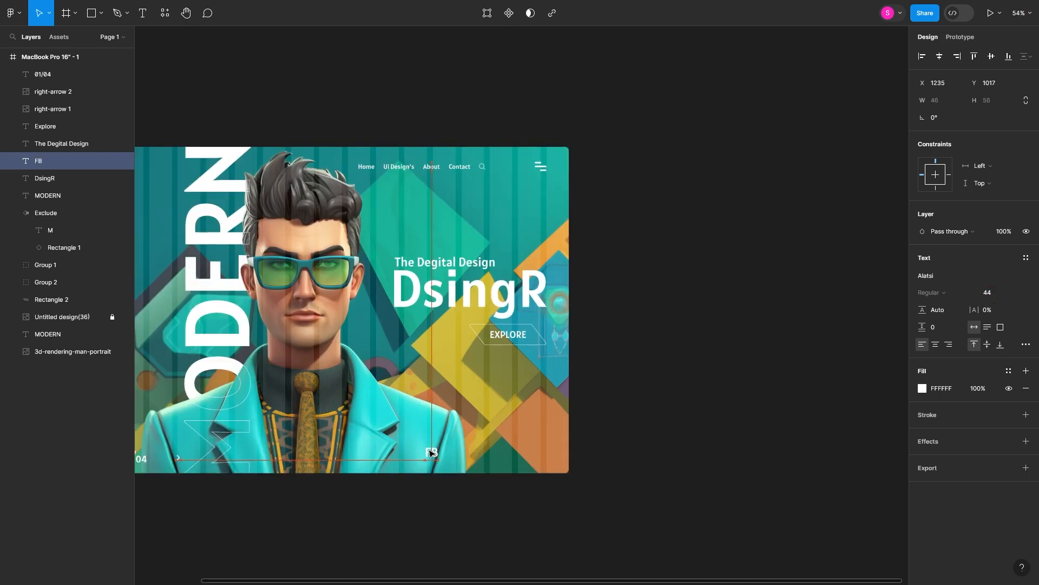
# Duplicate the FB text to its right as IN and LI, and distribute the three labels with even horizontal spacing
pyautogui.moveTo(431, 452); pyautogui.dragTo(517, 460)
pyautogui.keyDown('shift'); pyautogui.click(472, 452); pyautogui.keyUp('shift')
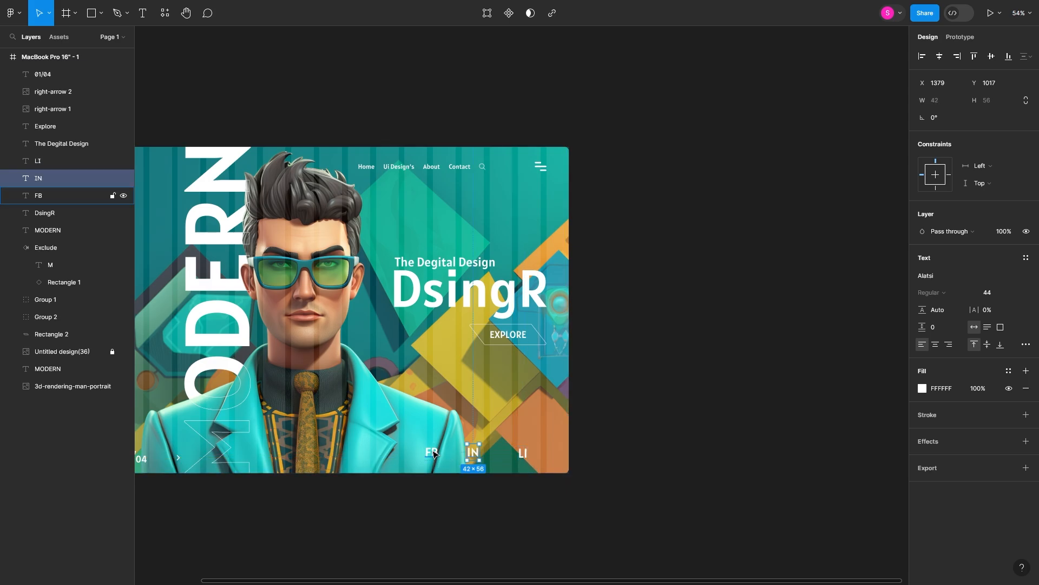
pyautogui.keyDown('shift'); pyautogui.click(431, 453); pyautogui.keyUp('shift')
pyautogui.click(1030, 57)
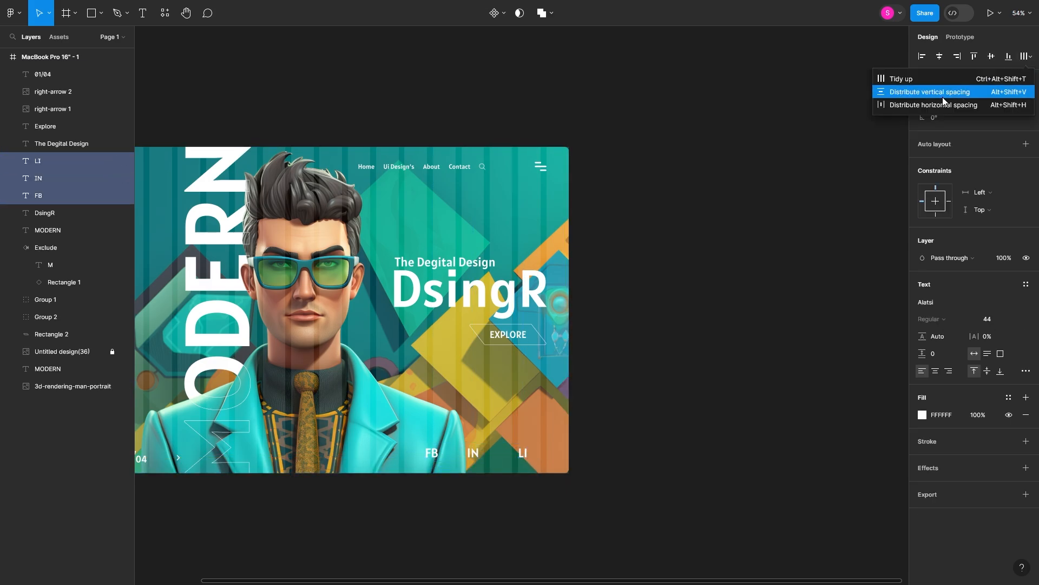
pyautogui.click(942, 96)
# Shift the FB, IN and LI labels right to end under the headline's right edge and set their font size to 33
pyautogui.moveTo(484, 452); pyautogui.dragTo(503, 458)
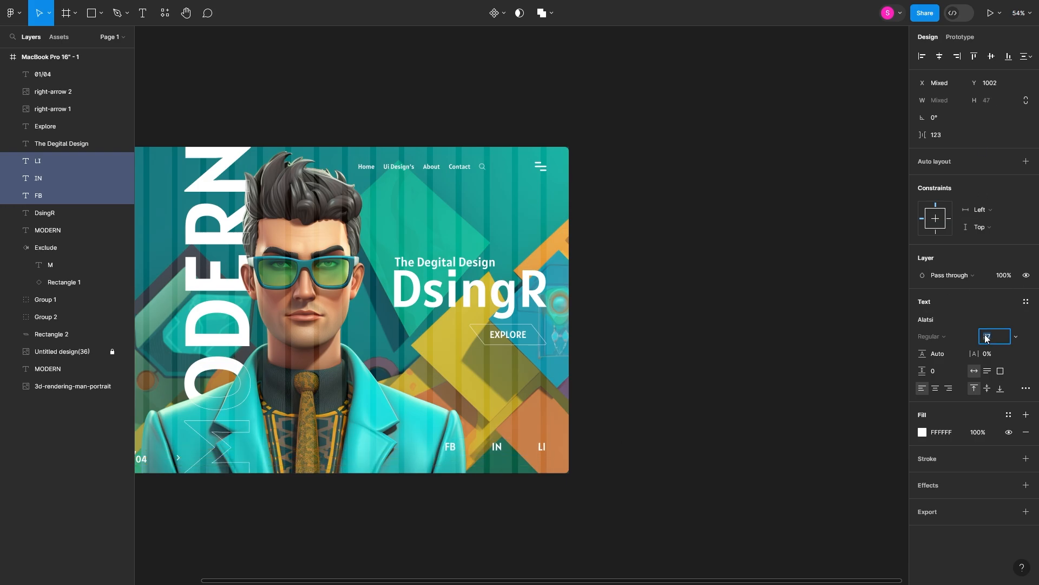
pyautogui.press('Down')
pyautogui.press('Down')
pyautogui.press('Down')
pyautogui.press('Down')
# Apply auto layout to FB, IN and LI with a gap of 43 and position the row at about X 1476, Y 1036
pyautogui.scroll(5, 532, 458)
pyautogui.click(493, 425)
pyautogui.click(434, 424)
pyautogui.keyDown('shift'); pyautogui.click(314, 424); pyautogui.keyUp('shift')
pyautogui.keyDown('shift'); pyautogui.click(557, 424); pyautogui.keyUp('shift')
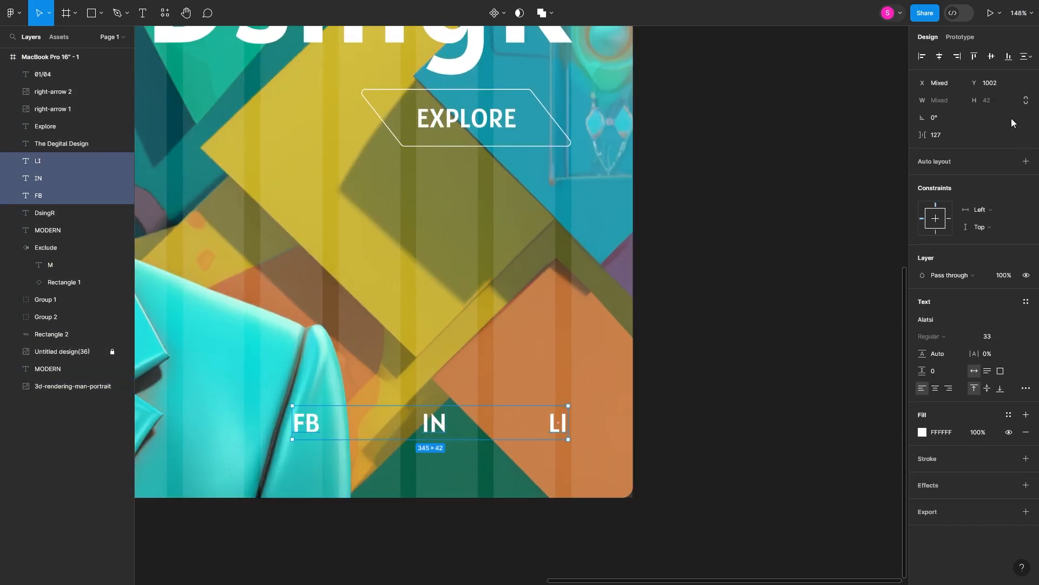
pyautogui.click(1026, 161)
pyautogui.moveTo(527, 421); pyautogui.dragTo(507, 448)
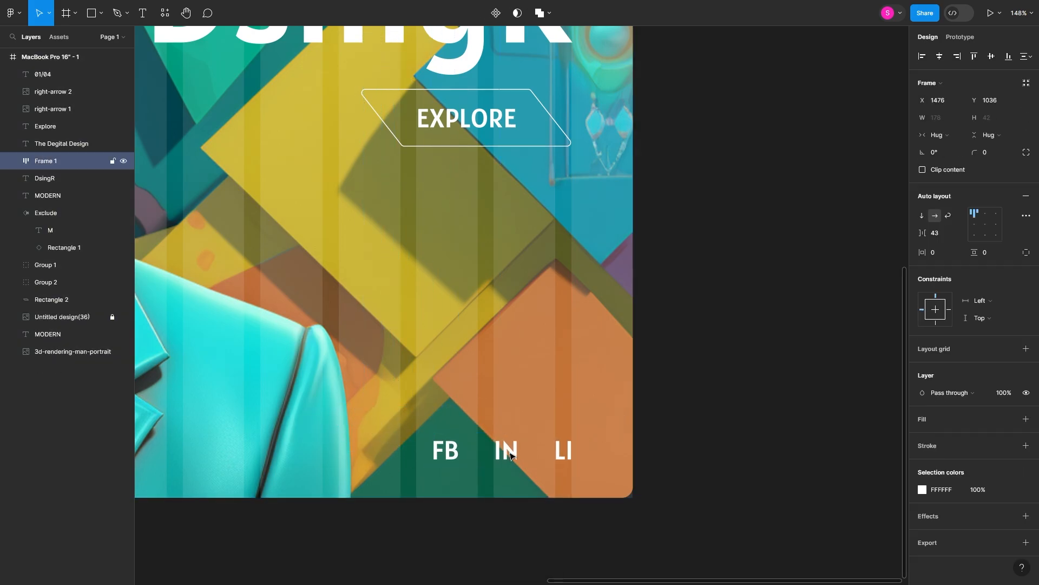
# Group the 01/04 text with the left and right arrows
pyautogui.scroll(-5, 511, 456)
pyautogui.hscroll(-5, 509, 455)
pyautogui.click(370, 456)
pyautogui.keyDown('shift'); pyautogui.click(411, 454); pyautogui.keyUp('shift')
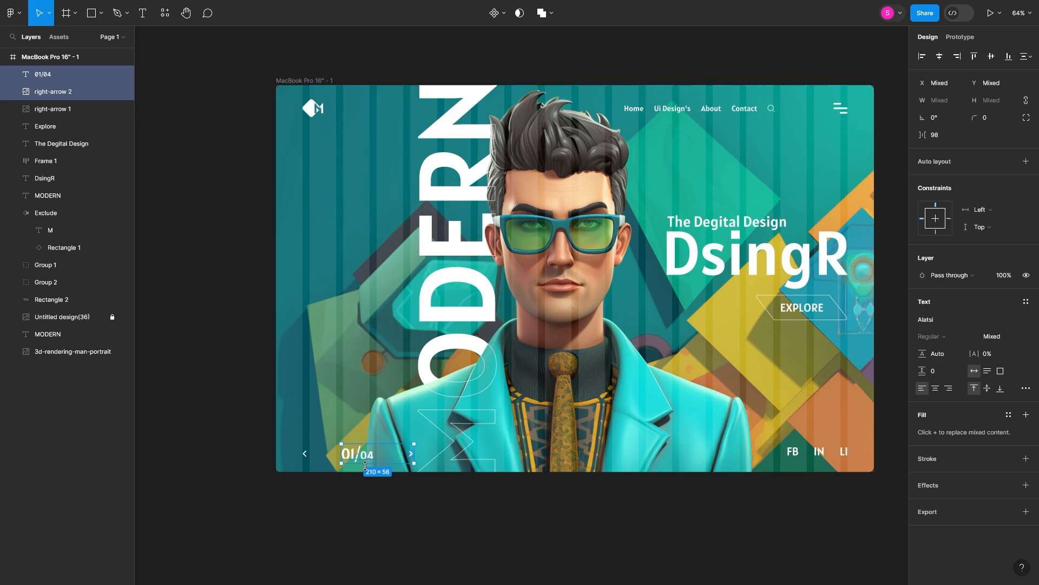
pyautogui.keyDown('shift'); pyautogui.click(305, 454); pyautogui.keyUp('shift')
pyautogui.rightClick(344, 455)
pyautogui.click(379, 399)
# Align the FB IN LI row with the 01/04 arrow group on their vertical centres and group the two together
pyautogui.click(793, 451)
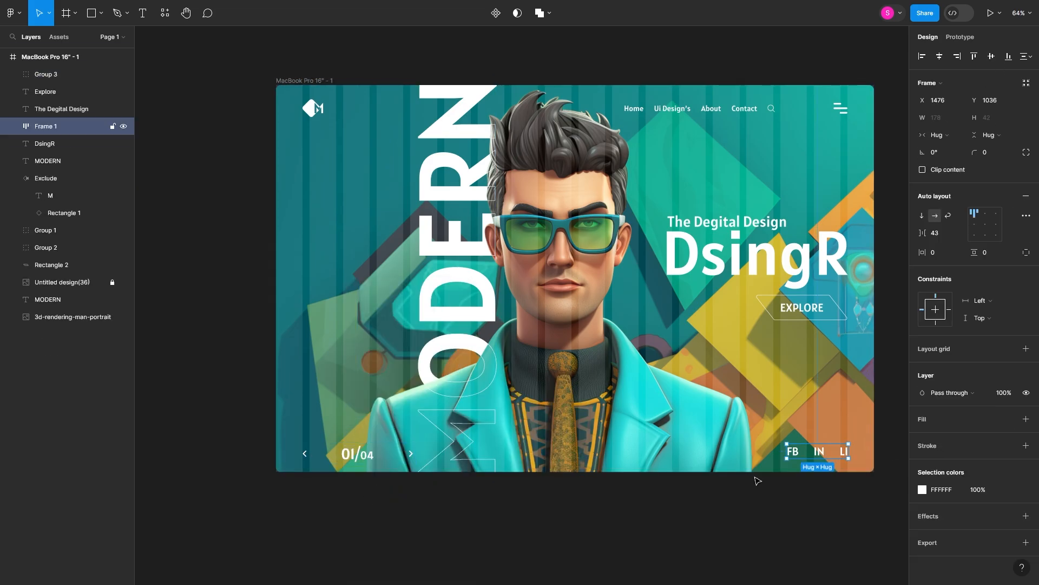
pyautogui.keyDown('shift'); pyautogui.click(367, 455); pyautogui.keyUp('shift')
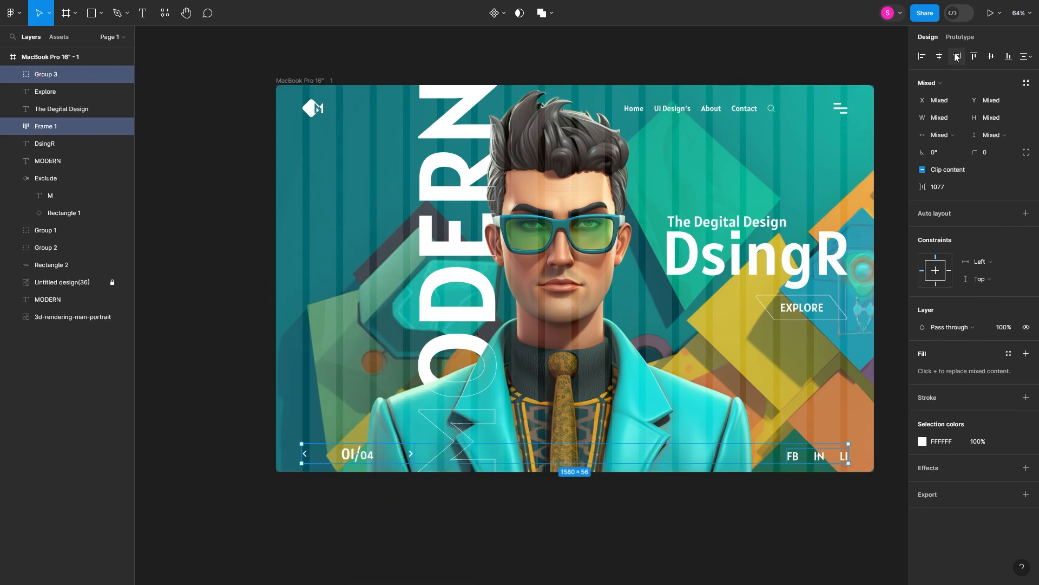
pyautogui.rightClick(812, 457)
pyautogui.click(833, 376)
pyautogui.click(543, 543)
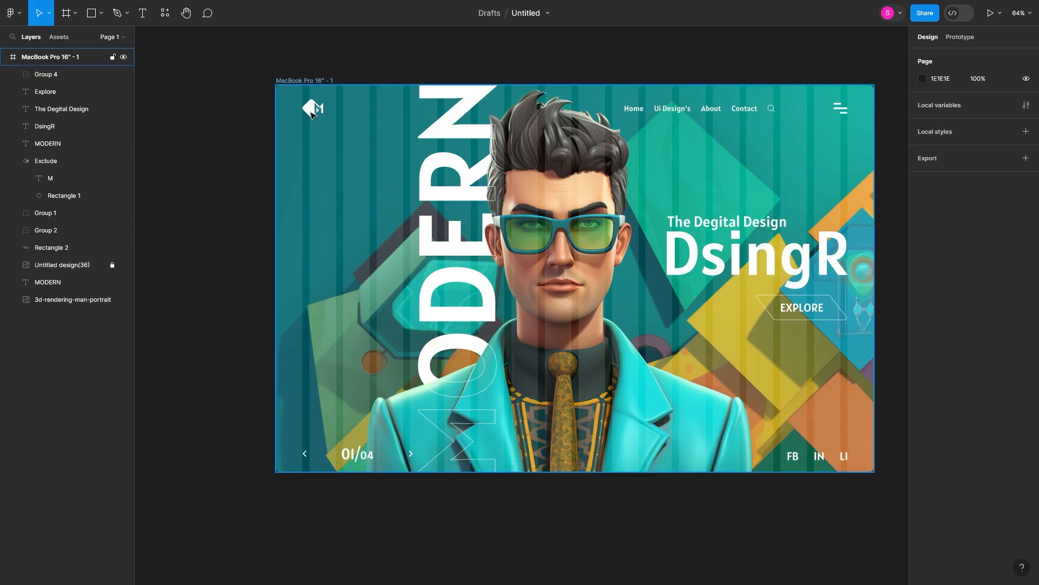
# Draw a 13 × 13 circle near the frame's left edge and duplicate it into a vertical column of four dots
pyautogui.click(101, 13)
pyautogui.click(68, 77)
pyautogui.scroll(5, 309, 231)
pyautogui.moveTo(297, 229); pyautogui.dragTo(302, 247)
pyautogui.hotkey('ctrl', 'd')
pyautogui.hotkey('ctrl', 'd')
pyautogui.keyDown('shift'); pyautogui.click(301, 262); pyautogui.keyUp('shift')
pyautogui.keyDown('shift'); pyautogui.click(301, 245); pyautogui.keyUp('shift')
pyautogui.keyDown('shift'); pyautogui.click(301, 229); pyautogui.keyUp('shift')
# Fill the four dots with white FFFFFF
pyautogui.click(923, 319)
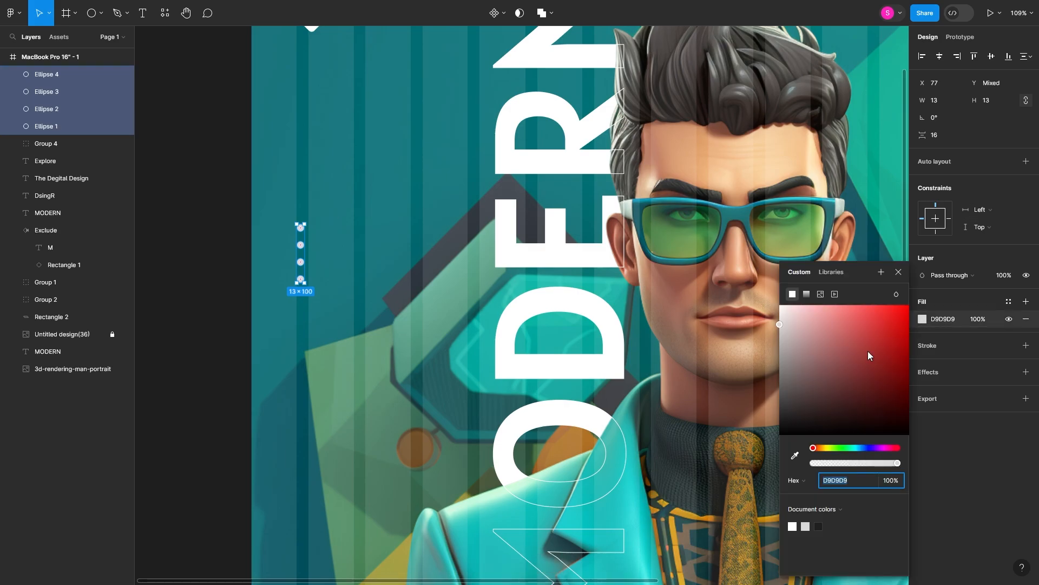
pyautogui.click(792, 526)
pyautogui.click(357, 325)
# Move the lowest dot further down and distribute the four dots with even vertical spacing
pyautogui.scroll(1, 301, 282)
pyautogui.moveTo(300, 286); pyautogui.dragTo(300, 299)
pyautogui.keyDown('shift'); pyautogui.click(299, 270); pyautogui.keyUp('shift')
pyautogui.keyDown('shift'); pyautogui.click(300, 252); pyautogui.keyUp('shift')
pyautogui.keyDown('shift'); pyautogui.click(299, 235); pyautogui.keyUp('shift')
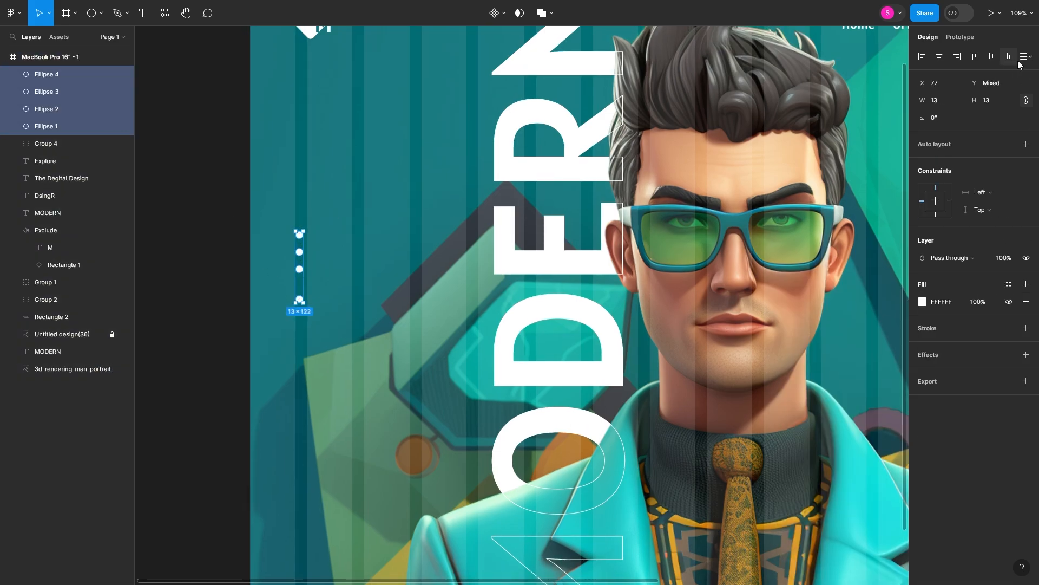
pyautogui.click(1022, 57)
# Replace the fill of the lower three dots with a white 1 px inside stroke
pyautogui.click(299, 298)
pyautogui.keyDown('shift'); pyautogui.click(300, 277); pyautogui.keyUp('shift')
pyautogui.keyDown('shift'); pyautogui.click(299, 256); pyautogui.keyUp('shift')
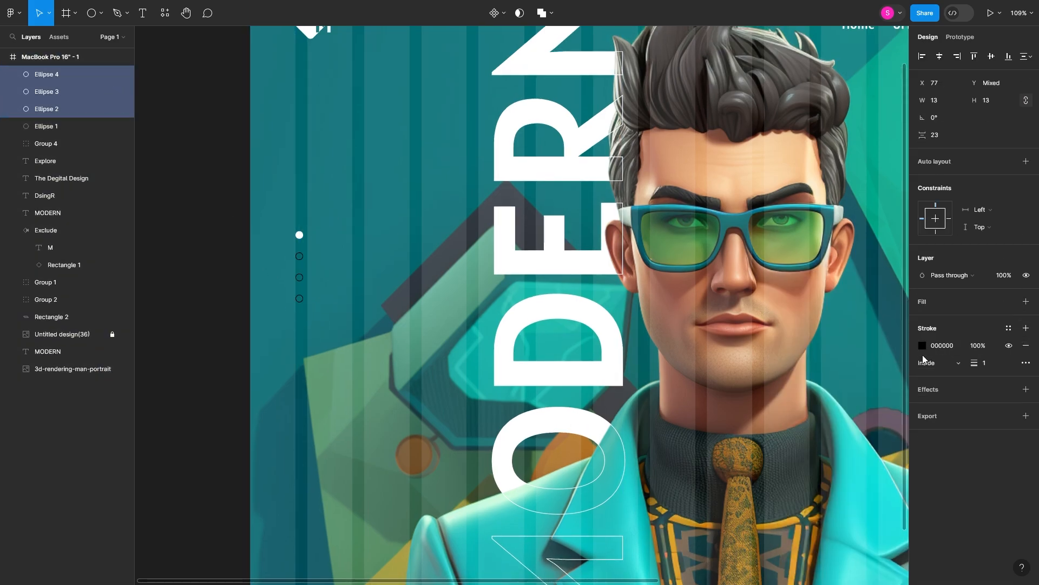
pyautogui.click(923, 345)
# Enlarge the top dot to 19 × 19, then evenly space the four dots vertically and shift the column slightly down
pyautogui.click(299, 235)
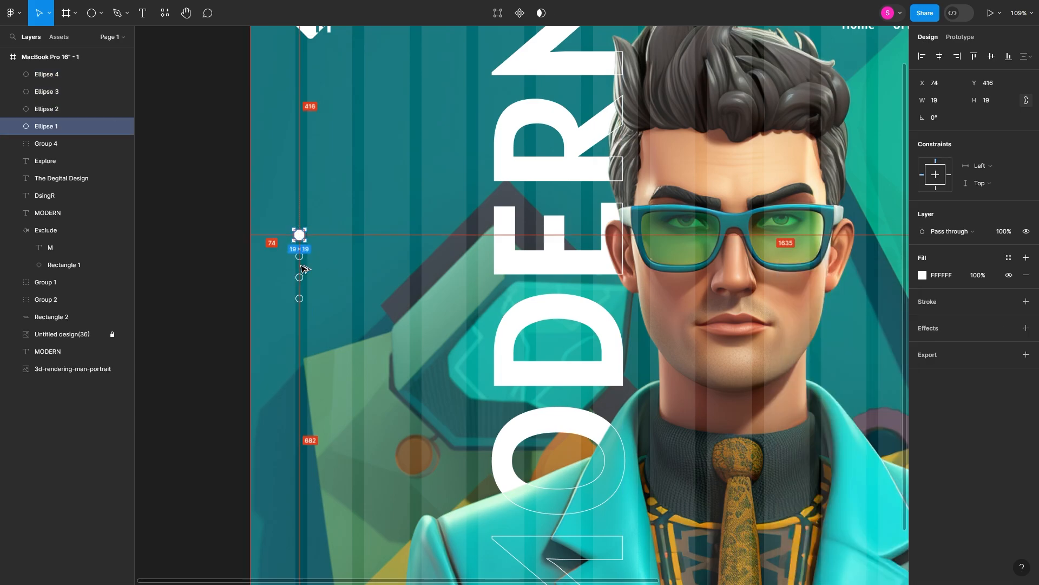
pyautogui.keyDown('shift'); pyautogui.click(299, 256); pyautogui.keyUp('shift')
pyautogui.keyDown('shift'); pyautogui.click(300, 277); pyautogui.keyUp('shift')
pyautogui.keyDown('shift'); pyautogui.click(300, 298); pyautogui.keyUp('shift')
pyautogui.click(1026, 56)
pyautogui.click(953, 88)
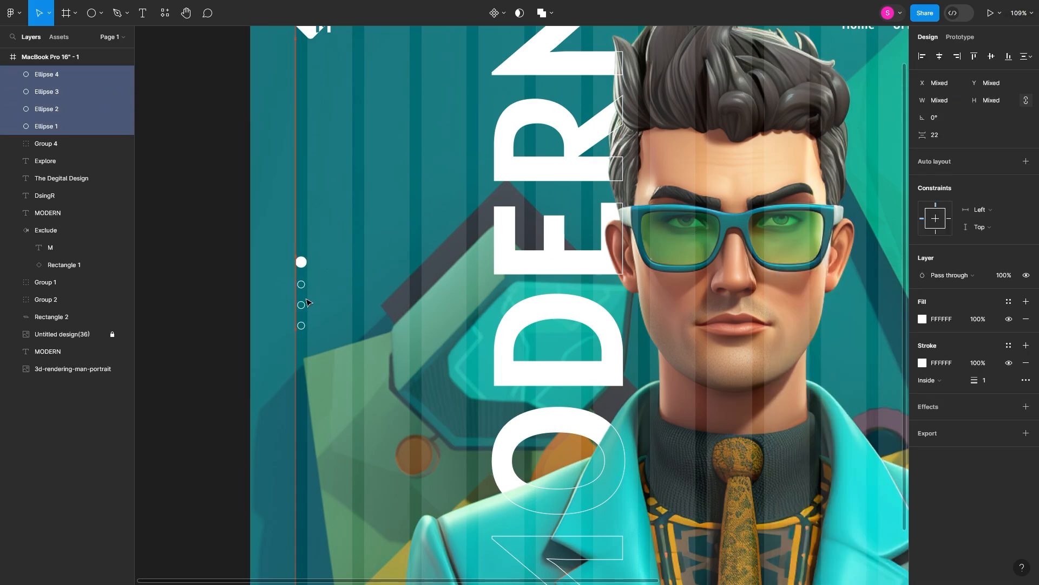
# Move the bottom row group with the arrows, 01/04 and FB IN LI up to about Y 1009
pyautogui.scroll(-5, 306, 323)
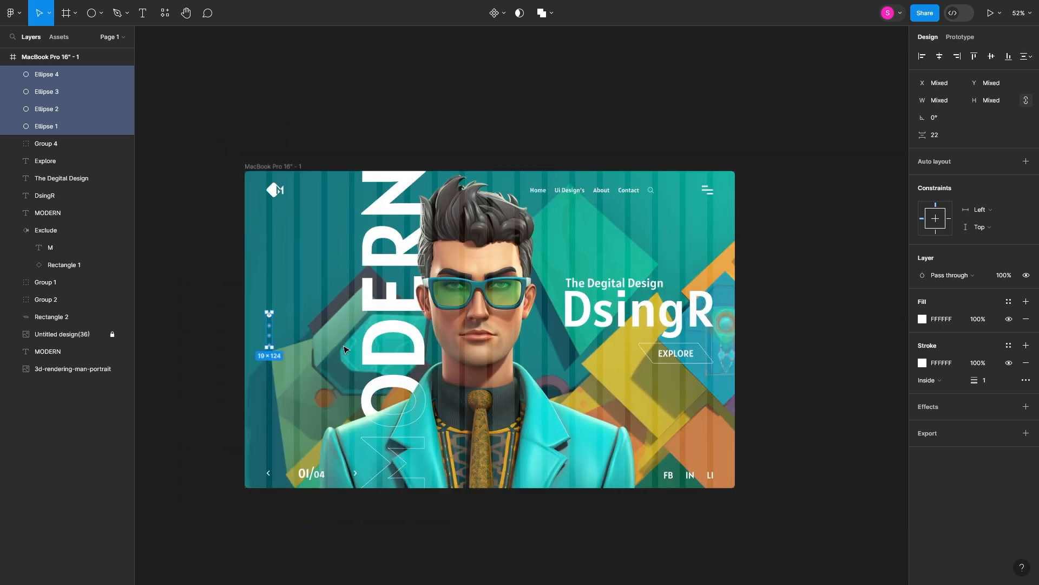
pyautogui.click(675, 479)
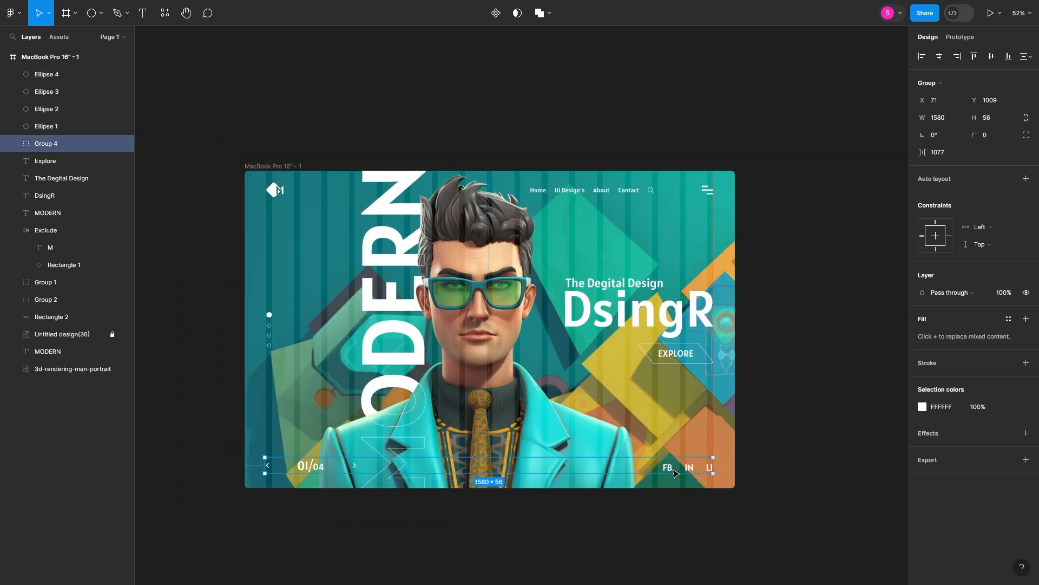
pyautogui.click(796, 260)
# Group the subtitle, DsingR headline, EXPLORE text and parallelogram, and centre the group vertically in the frame
pyautogui.scroll(3, 664, 351)
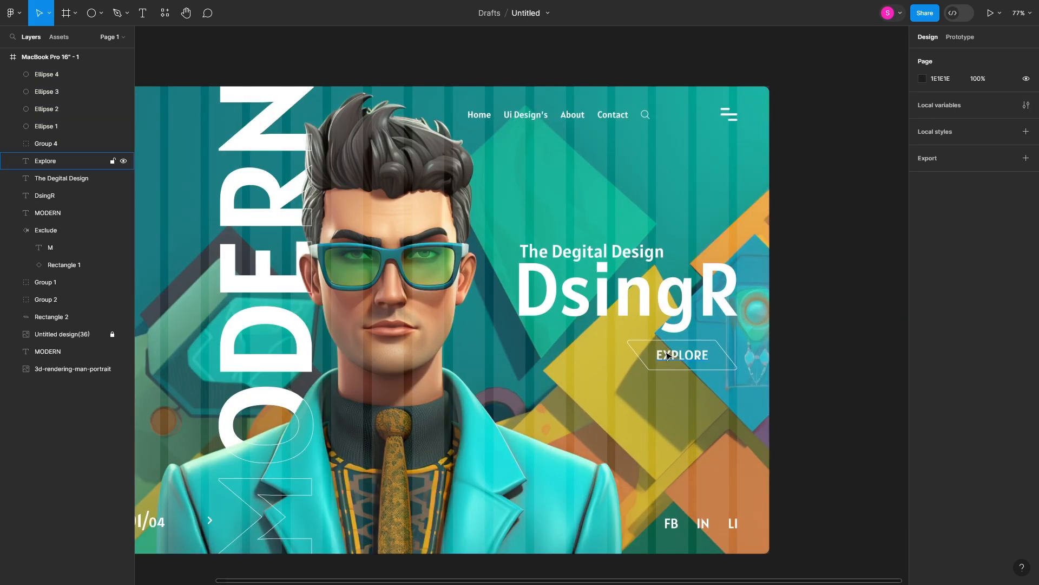
pyautogui.click(669, 353)
pyautogui.keyDown('shift'); pyautogui.click(670, 342); pyautogui.keyUp('shift')
pyautogui.keyDown('shift'); pyautogui.click(639, 301); pyautogui.keyUp('shift')
pyautogui.keyDown('shift'); pyautogui.click(594, 253); pyautogui.keyUp('shift')
pyautogui.rightClick(596, 255)
pyautogui.click(628, 373)
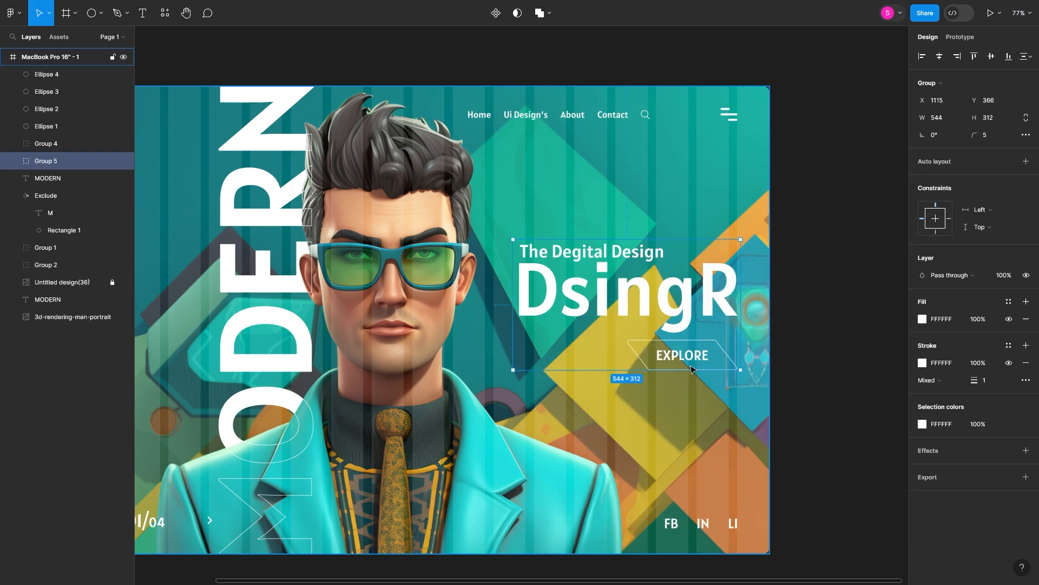
pyautogui.click(992, 56)
pyautogui.click(828, 207)
# Group the four pagination dots and centre the group vertically in the frame
pyautogui.scroll(-3, 829, 208)
pyautogui.click(309, 291)
pyautogui.keyDown('shift'); pyautogui.click(309, 270); pyautogui.keyUp('shift')
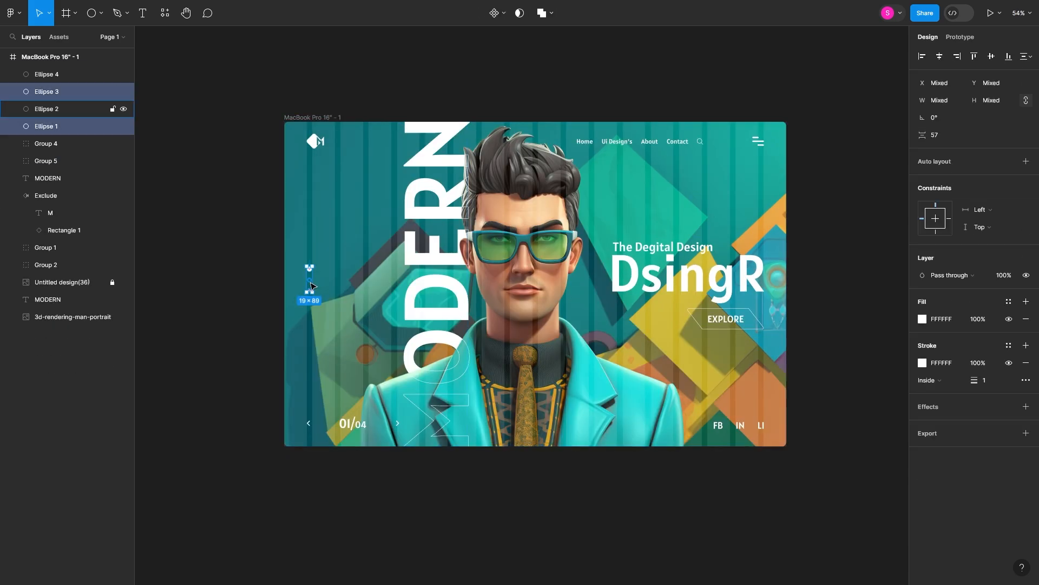
pyautogui.keyDown('shift'); pyautogui.click(310, 281); pyautogui.keyUp('shift')
pyautogui.scroll(4, 310, 303)
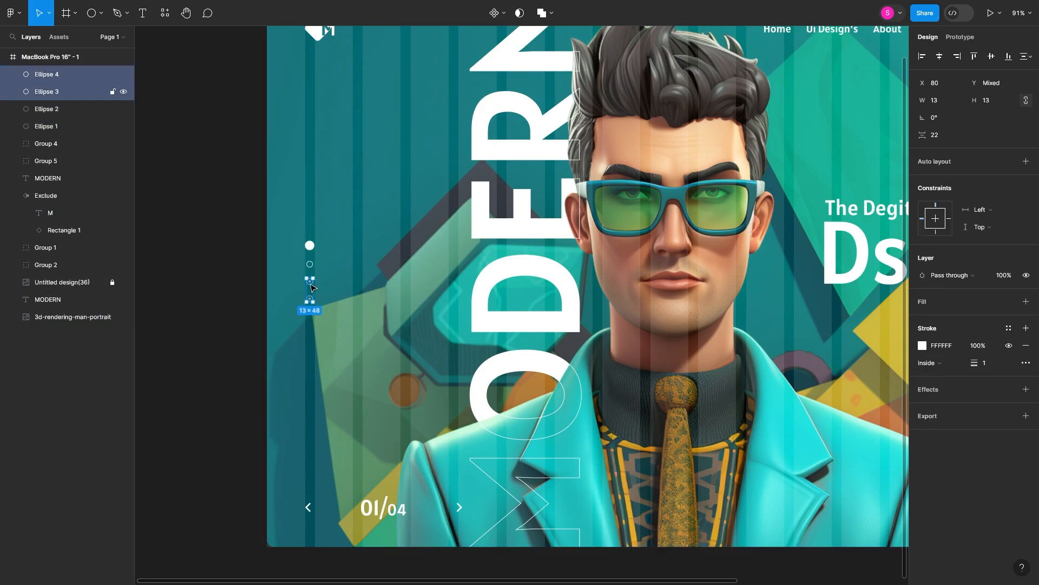
pyautogui.keyDown('shift'); pyautogui.click(310, 299); pyautogui.keyUp('shift')
pyautogui.rightClick(314, 250)
pyautogui.click(344, 351)
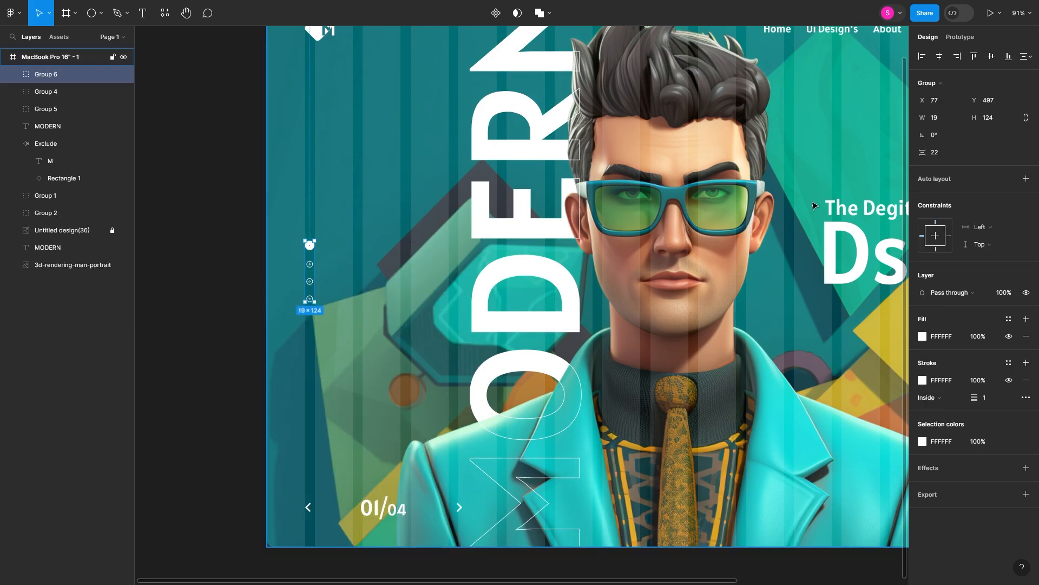
pyautogui.click(992, 57)
pyautogui.click(869, 135)
# Remove the 18-column layout grid from the MacBook Pro 16" frame
pyautogui.scroll(-3, 869, 134)
pyautogui.hscroll(5, 868, 137)
pyautogui.hscroll(-2, 817, 155)
pyautogui.scroll(1, 817, 155)
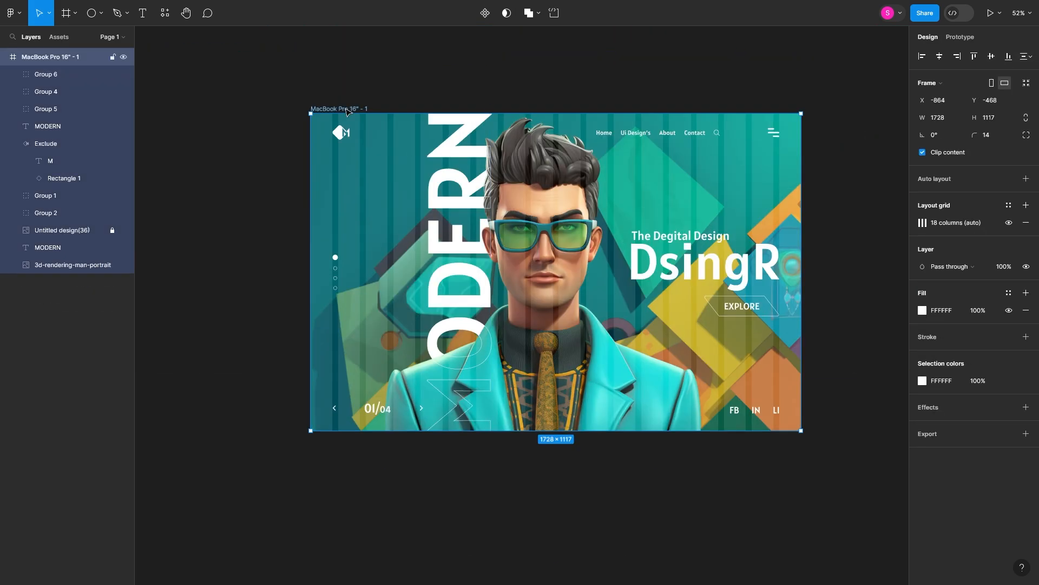
pyautogui.click(1026, 223)
pyautogui.hscroll(2, 847, 259)
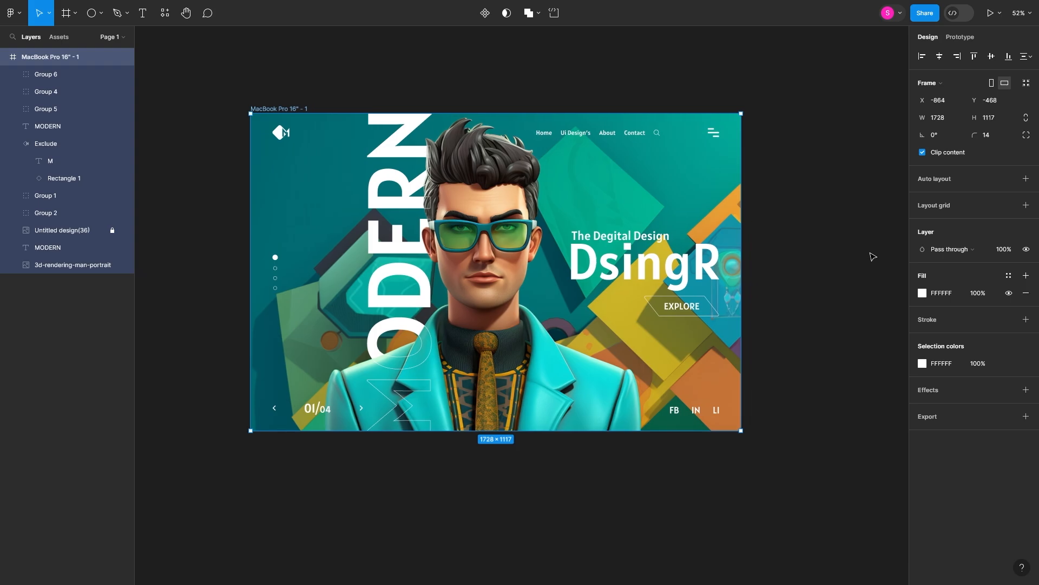
# Draw a 1728 × 1117 rectangle covering the whole frame and place its layer directly above the 3d-rendering-man-portrait image
pyautogui.click(103, 19)
pyautogui.click(111, 39)
pyautogui.moveTo(158, 90); pyautogui.dragTo(185, 112)
pyautogui.moveTo(165, 100)
pyautogui.mouseDown()
pyautogui.moveTo(241, 148)
pyautogui.moveTo(269, 128)
pyautogui.moveTo(841, 394)
pyautogui.moveTo(740, 430)
pyautogui.mouseUp()
pyautogui.moveTo(52, 74); pyautogui.dragTo(23, 270)
# Set the covering rectangle's fill to white FFFFFF at 1% opacity
pyautogui.click(922, 276)
pyautogui.moveTo(865, 368); pyautogui.dragTo(666, 212)
pyautogui.click(981, 277)
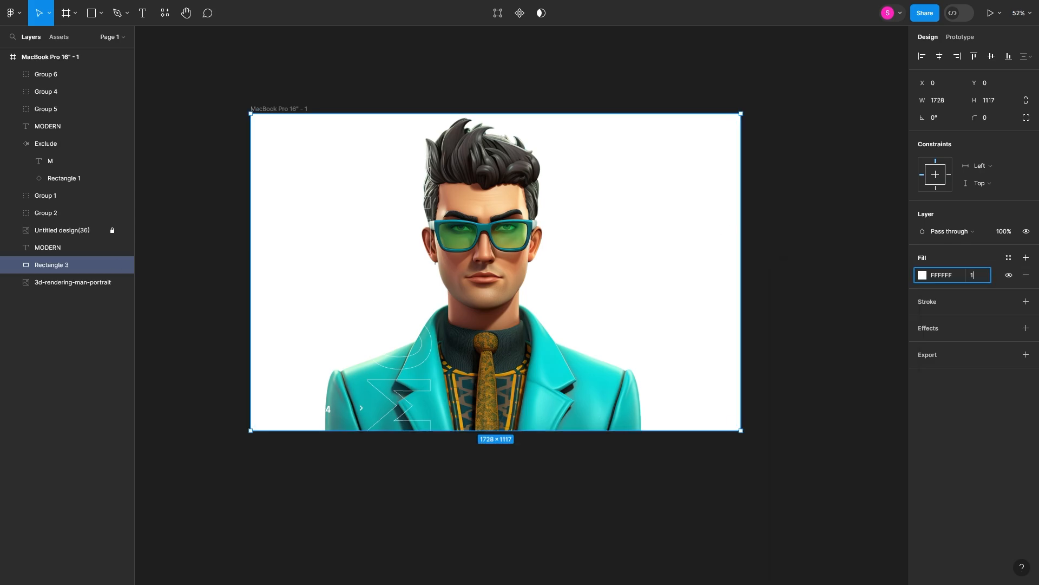
pyautogui.write('1')
pyautogui.press('Return')
# Add a background blur effect to the covering rectangle and increase its blur amount well above 4
pyautogui.click(1025, 355)
pyautogui.click(1025, 328)
pyautogui.click(962, 345)
pyautogui.click(942, 375)
pyautogui.click(923, 345)
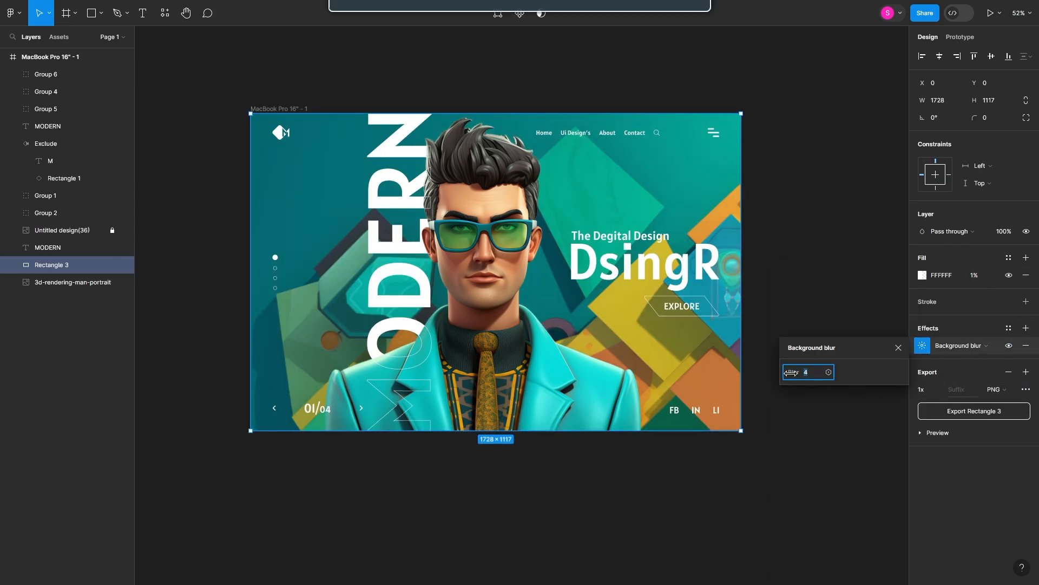
pyautogui.moveTo(791, 373); pyautogui.dragTo(818, 373)
pyautogui.click(278, 462)
pyautogui.hscroll(-1, 246, 461)
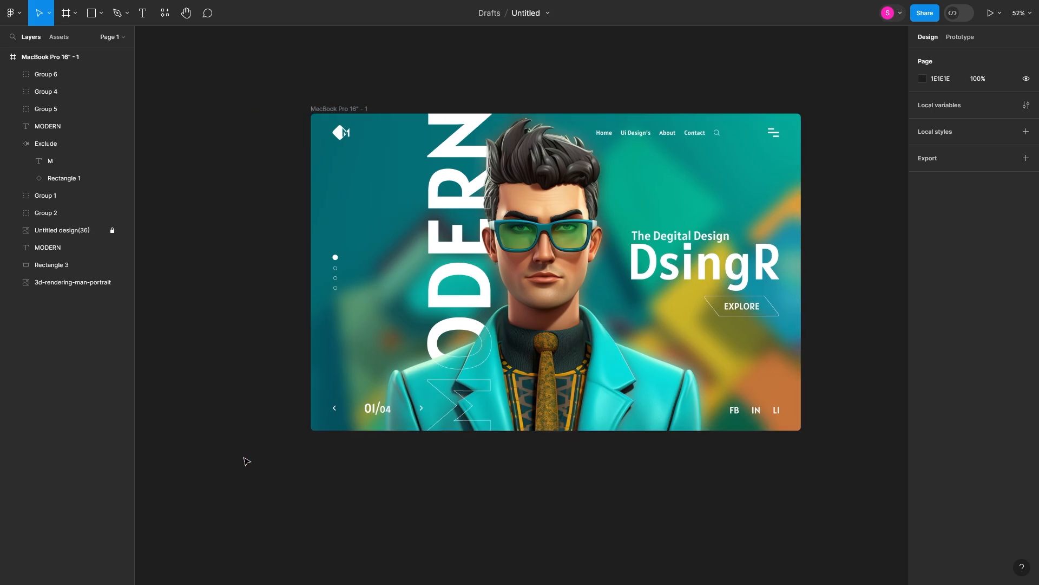
pyautogui.scroll(3, 247, 461)
pyautogui.scroll(-2, 246, 459)
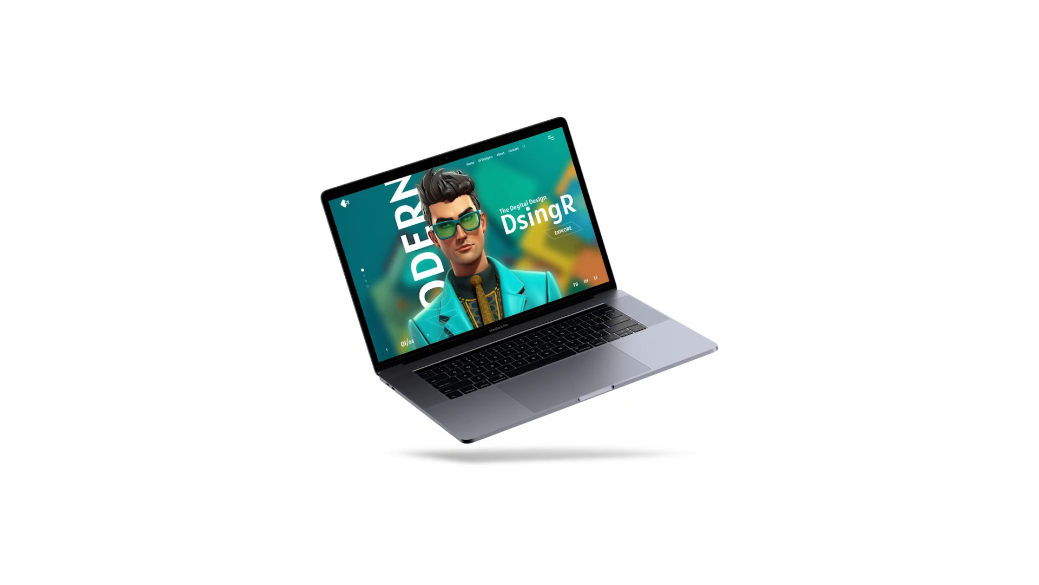